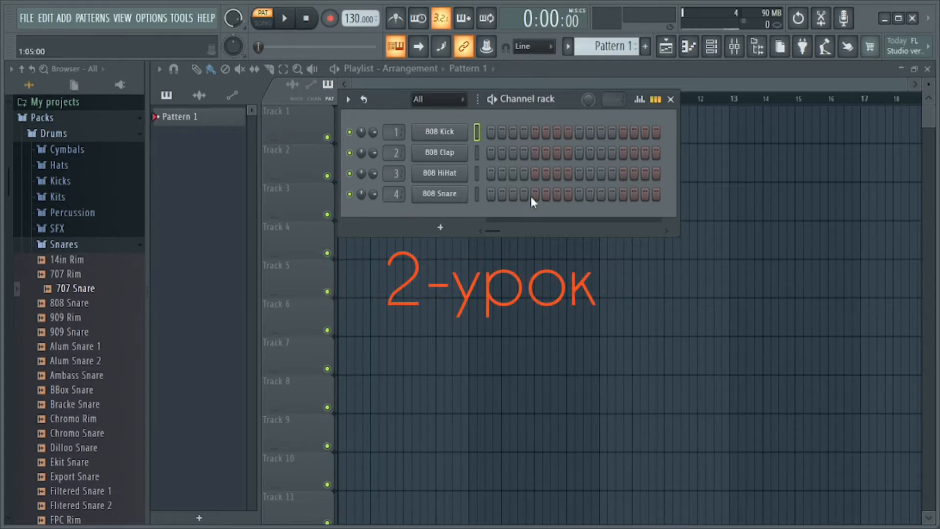
Step: Bring up the playlist in place of the channel rack and set the project tempo to 116 BPM
mouse_move(561, 96)
mouse_down()
mouse_move(588, 106)
mouse_move(559, 108)
mouse_move(484, 80)
mouse_move(512, 87)
mouse_move(515, 105)
mouse_move(558, 104)
mouse_up()
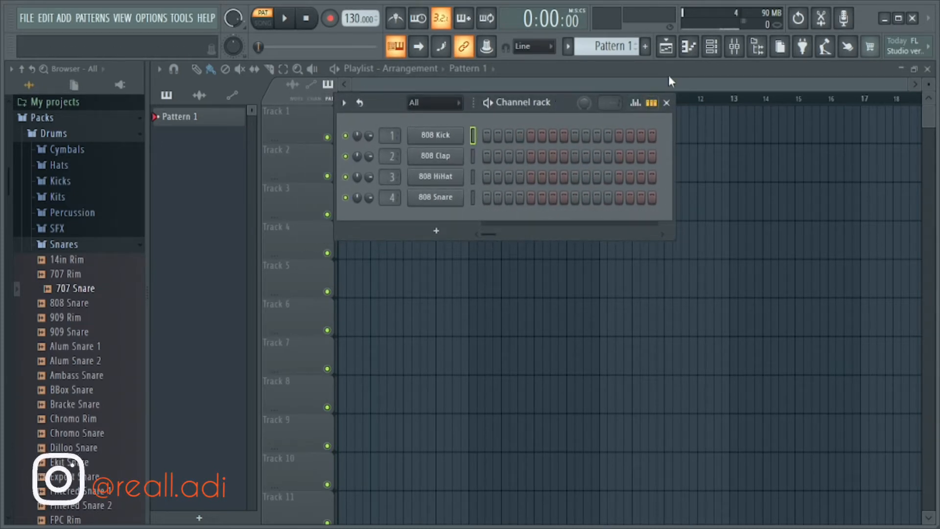
click(666, 46)
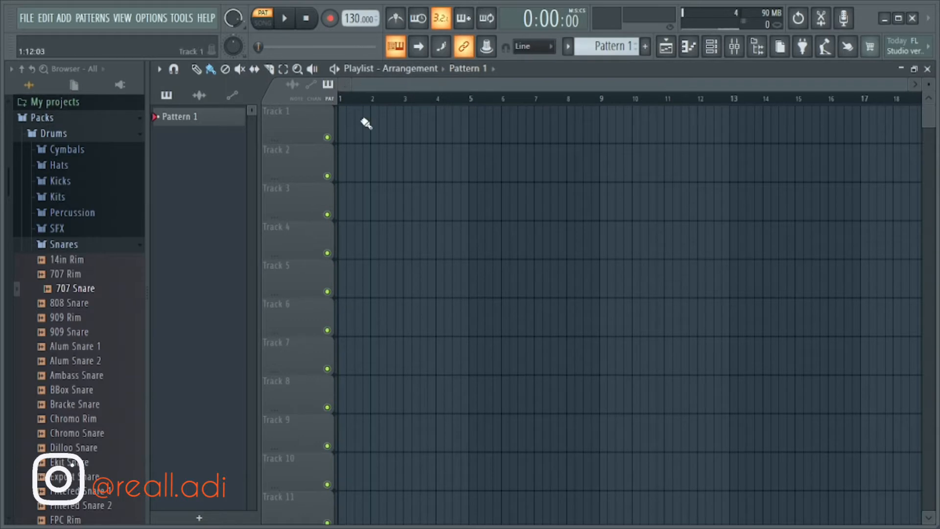
drag(356, 19, 355, 26)
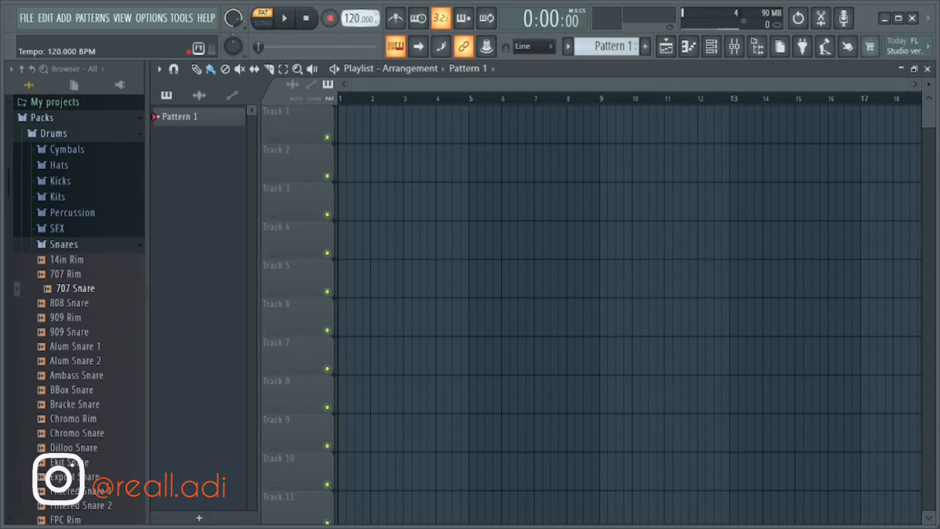
Step: Listen to the project tempo with the metronome enabled, and turn the metronome off again after stopping playback
click(397, 19)
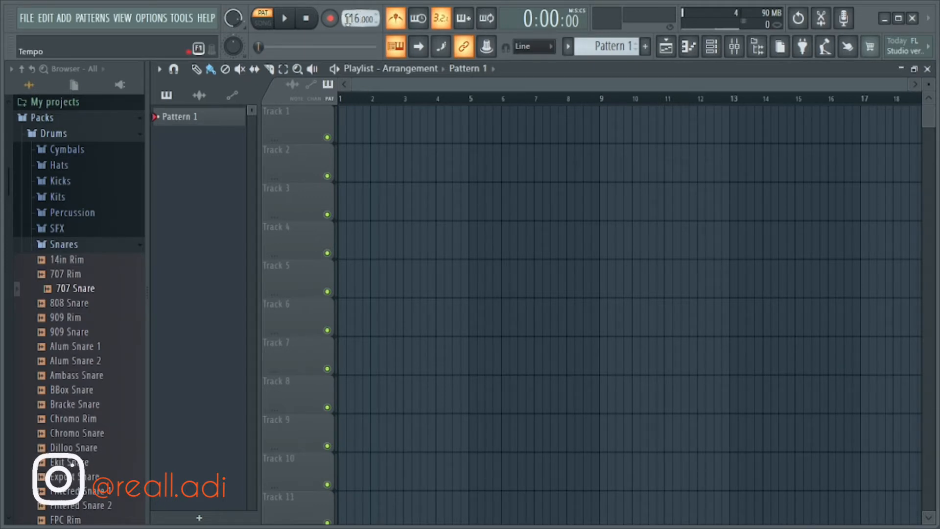
key(space)
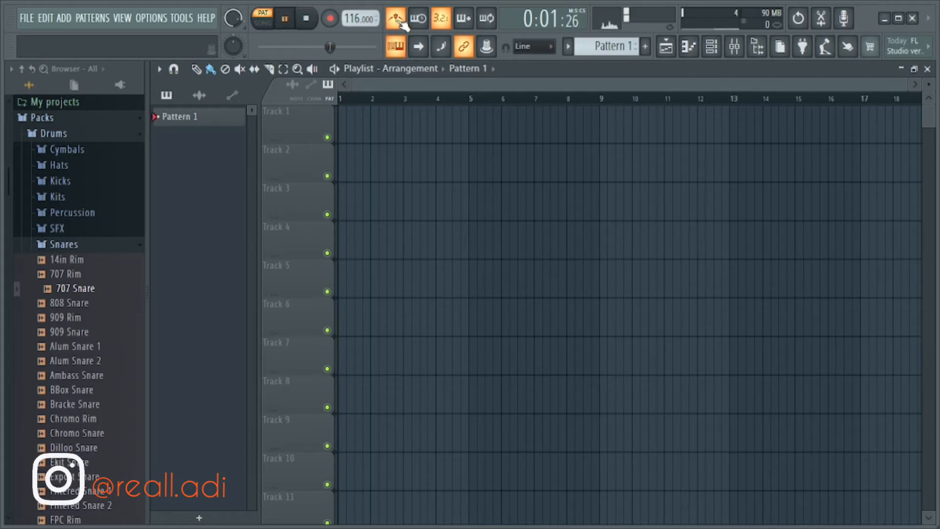
key(space)
click(398, 20)
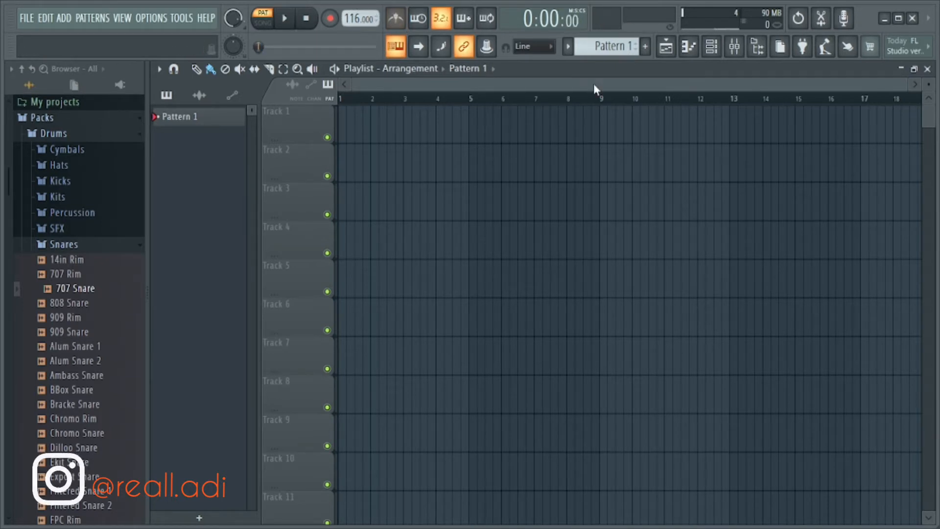
Step: Audition the 707 and 808 snare samples and replace the 808 Clap channel's sound with 707 Snare
click(711, 46)
mouse_move(84, 292)
mouse_down()
mouse_move(63, 124)
mouse_move(49, 371)
mouse_move(65, 231)
mouse_move(73, 307)
mouse_move(77, 289)
mouse_up()
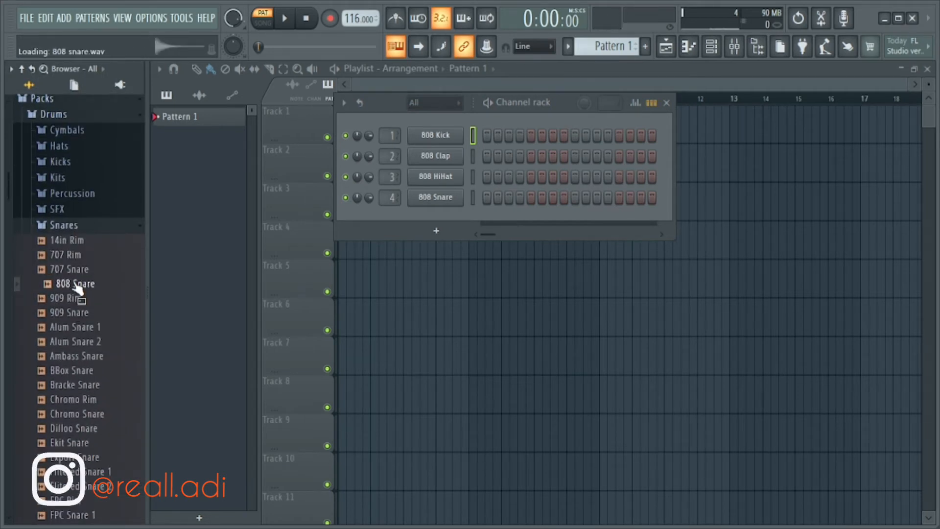
click(76, 270)
click(75, 286)
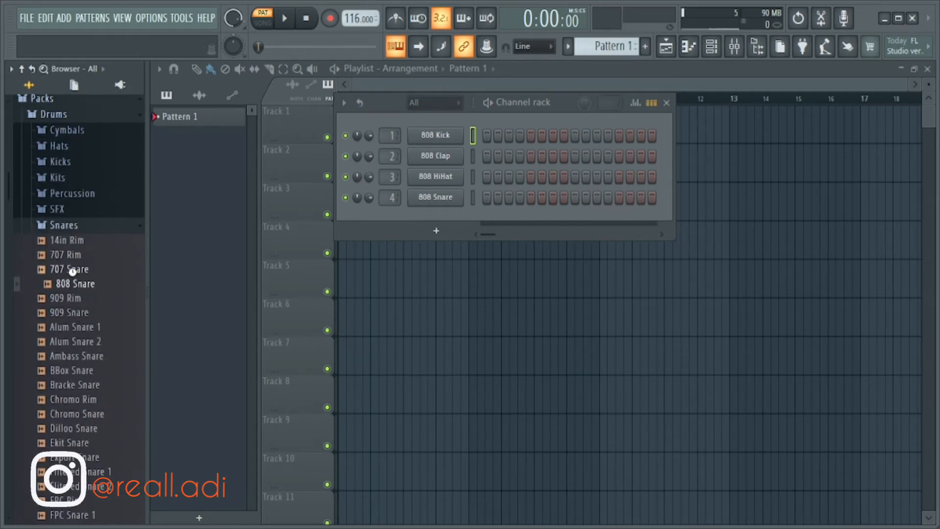
drag(73, 270, 430, 155)
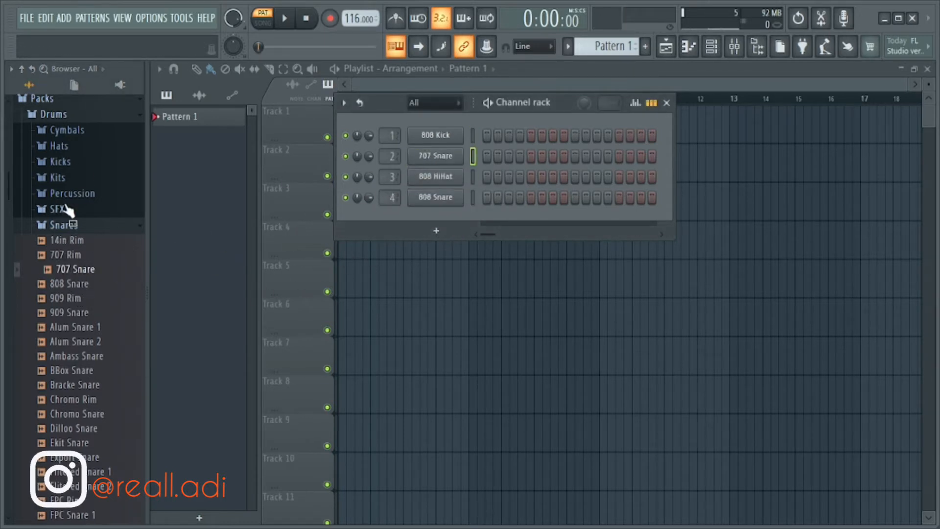
Step: Audition samples from the Kicks pack and replace the 808 Kick channel's sound with Grv Kick 11
click(73, 179)
scroll(77, 220, up, 4)
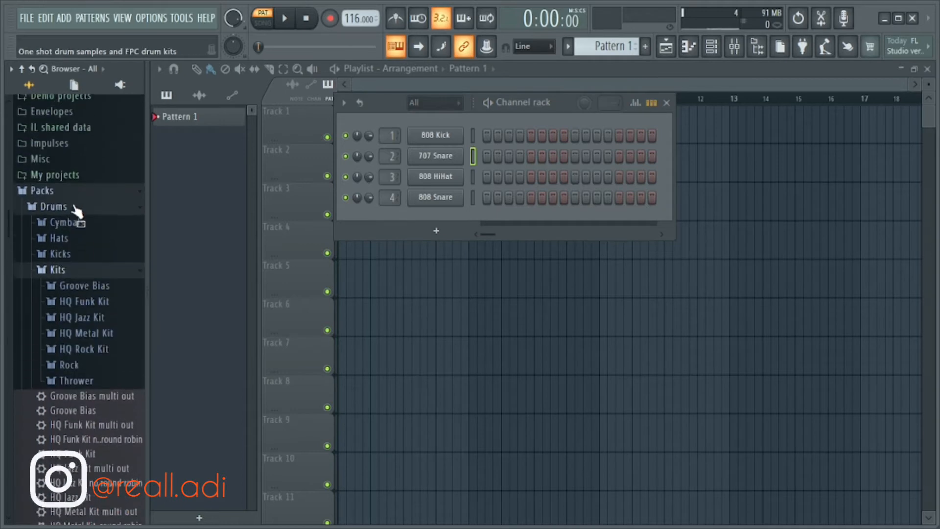
click(77, 257)
click(83, 286)
click(68, 256)
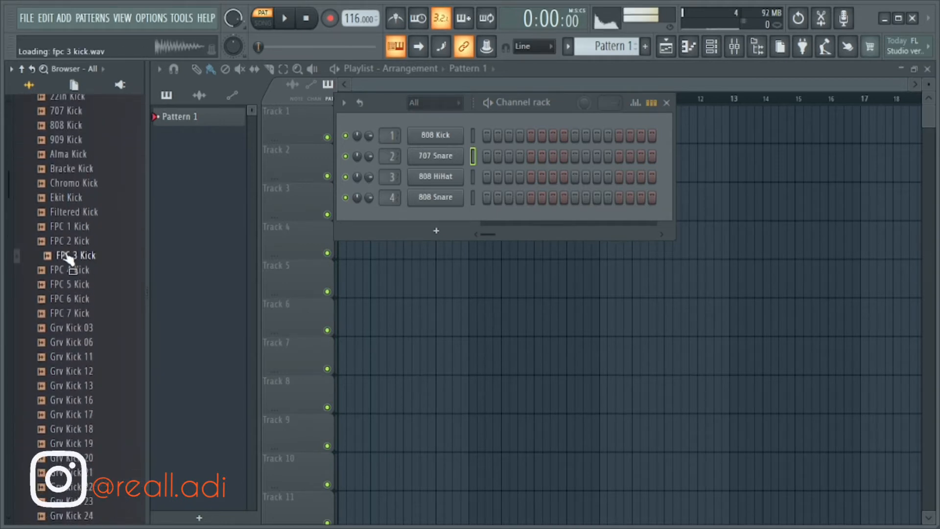
click(70, 242)
click(76, 387)
click(73, 357)
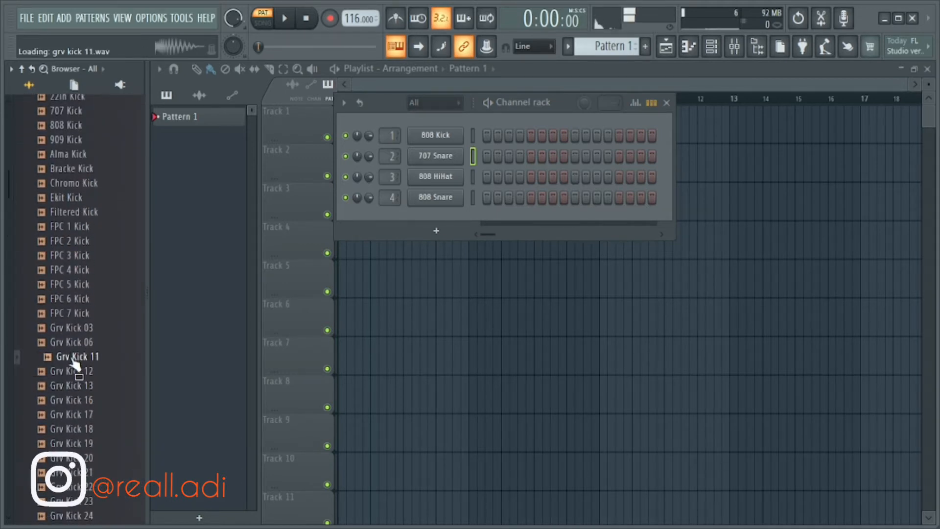
drag(73, 358, 436, 136)
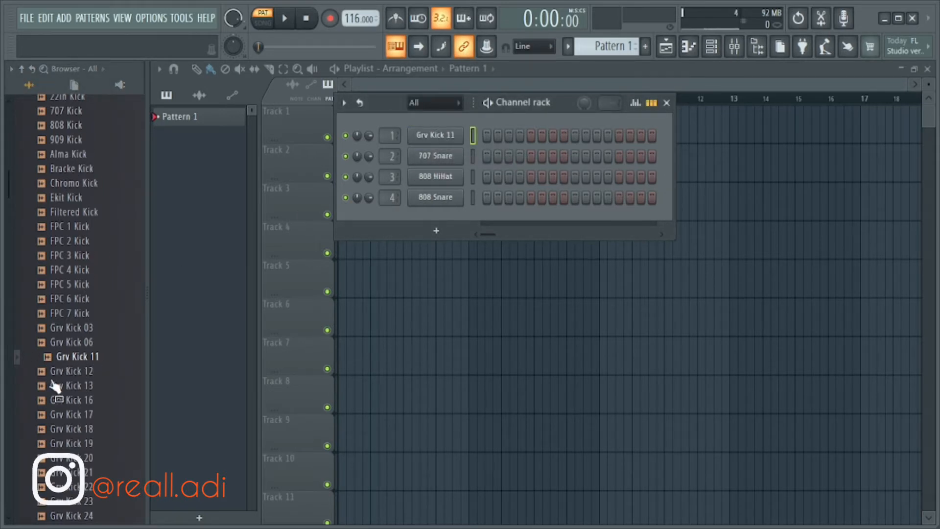
Step: Audition closed hi-hats from the Hats pack and replace the 808 HiHat channel's sound with Grv CH 09
scroll(54, 342, up, 3)
click(70, 167)
click(61, 153)
scroll(64, 343, down, 8)
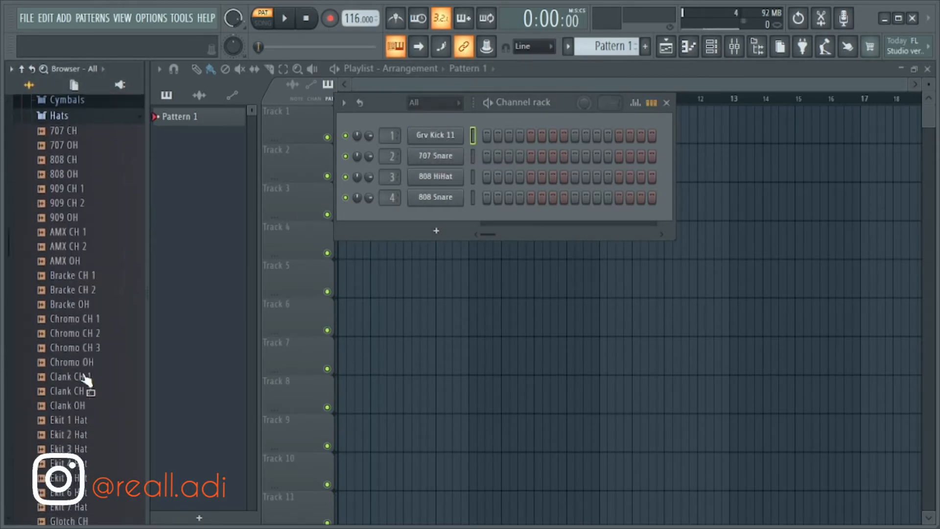
click(74, 310)
click(81, 342)
click(78, 355)
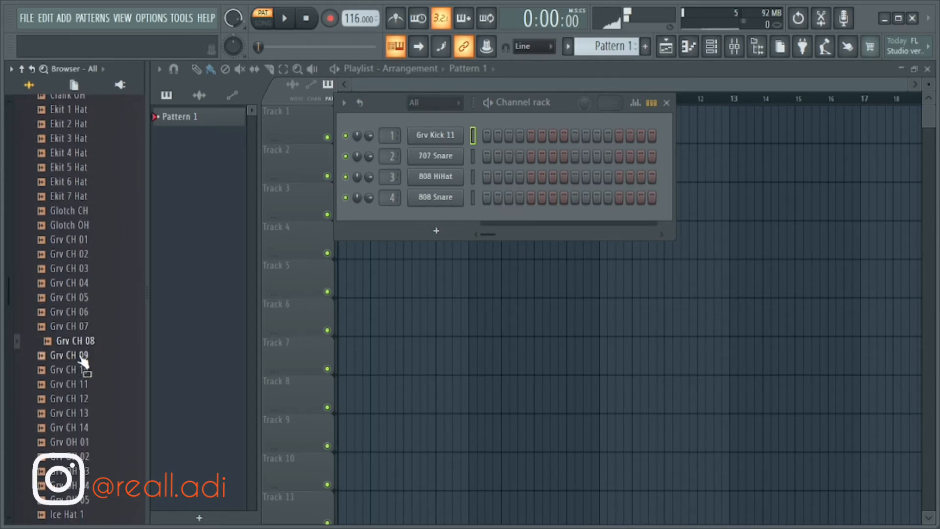
drag(73, 360, 436, 177)
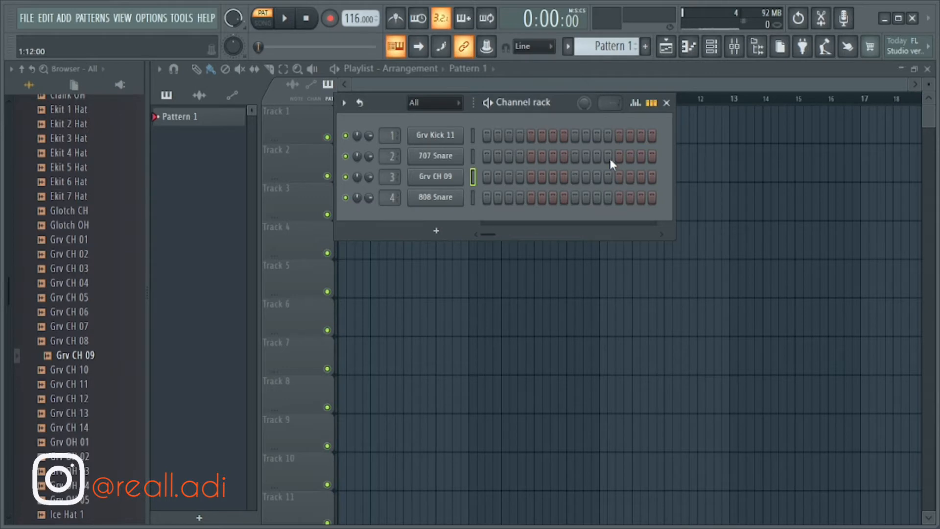
Step: Switch the channel rack from the step sequencer to the piano roll preview
click(651, 103)
click(651, 103)
click(651, 103)
click(651, 103)
click(651, 104)
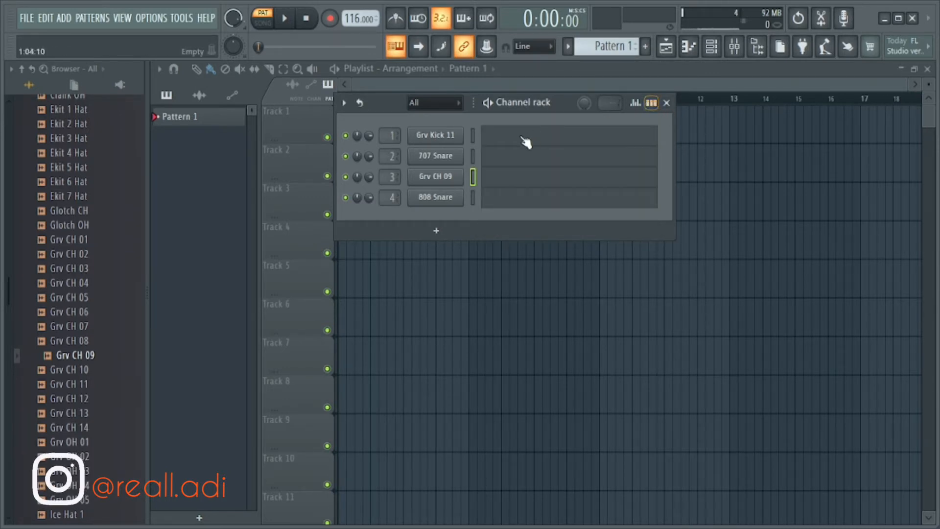
Step: In the Grv Kick 11 piano roll, place one-step C5 notes on all four beats of bar 1
click(512, 142)
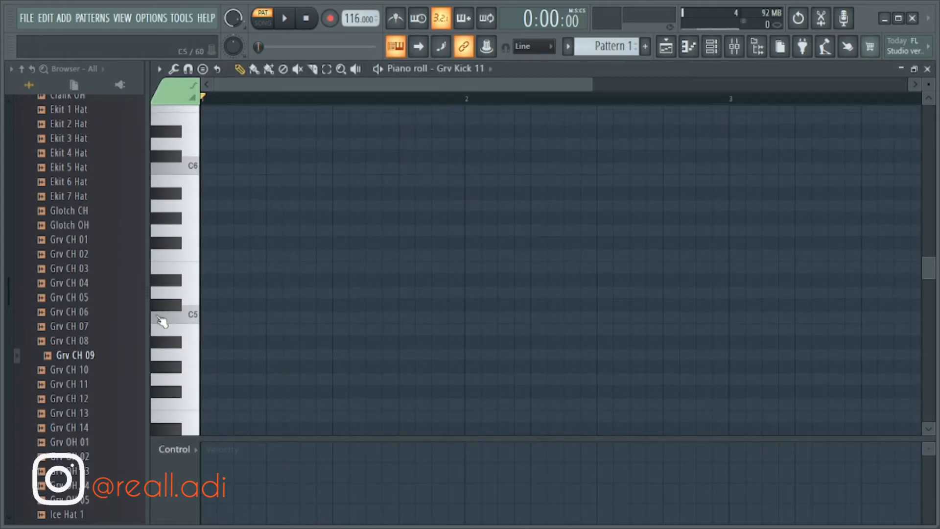
scroll(162, 318, down, 2)
click(212, 280)
drag(234, 279, 217, 280)
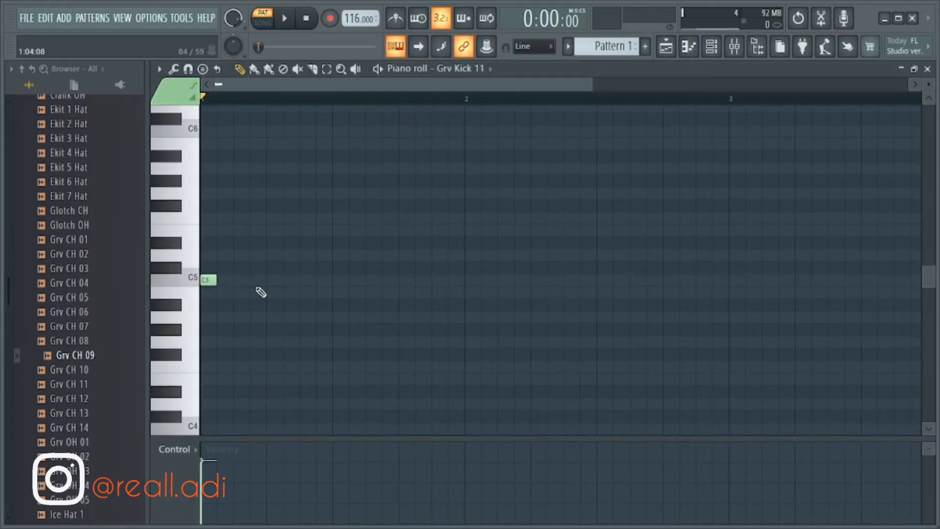
click(273, 280)
click(339, 280)
click(398, 281)
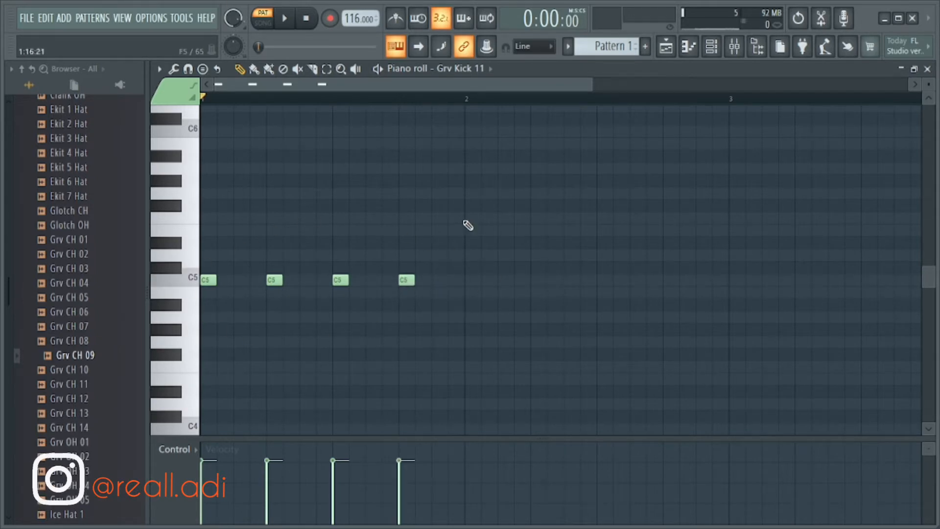
Step: Duplicate the first bar's kick notes three times to fill bars 2 to 4, deselect them and play the pattern
drag(466, 101, 202, 100)
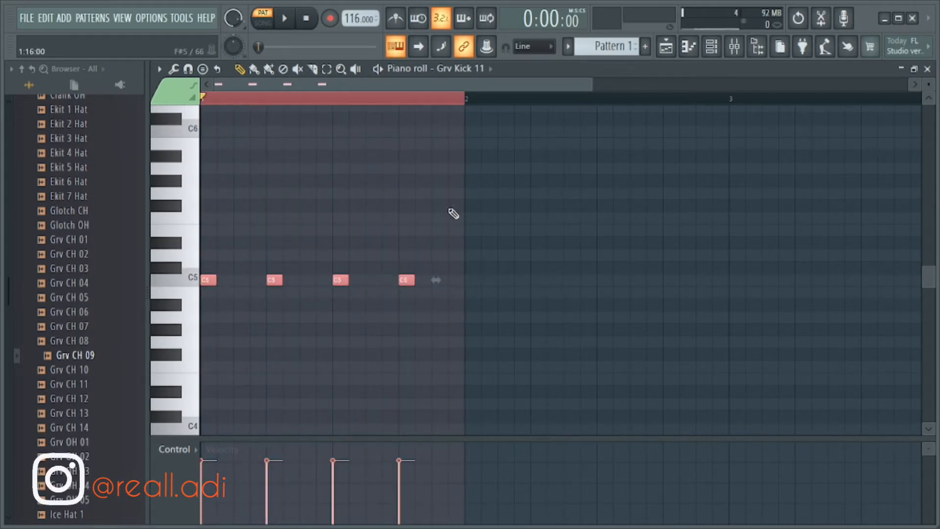
scroll(451, 212, down, 2)
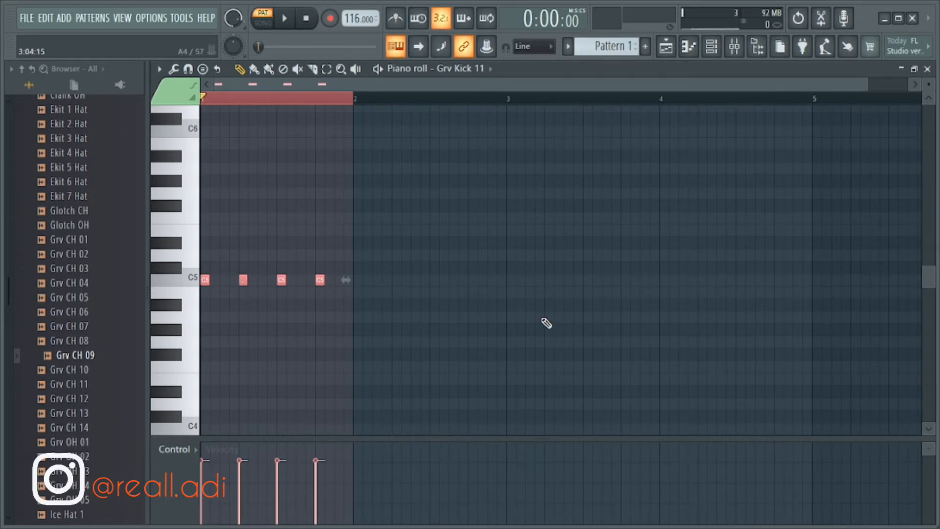
key(ctrl+b)
key(ctrl+b)
key(ctrl+b)
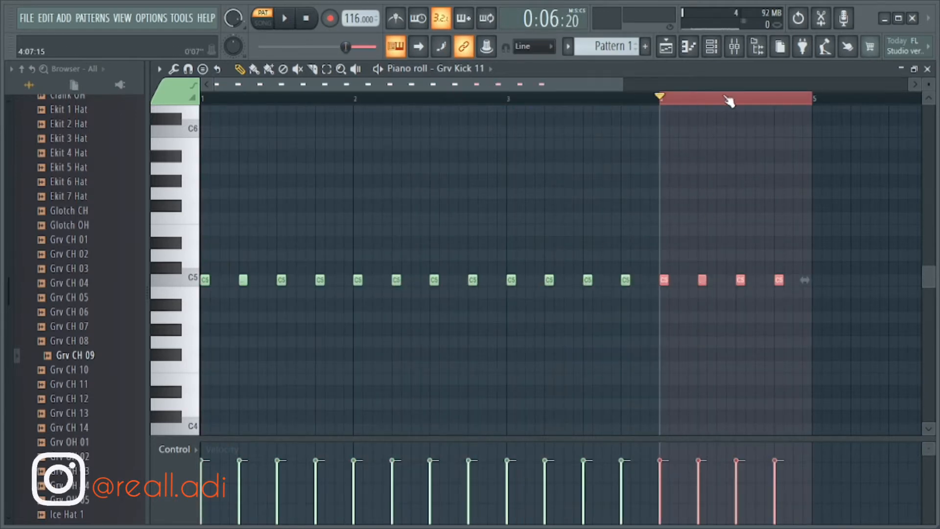
click(681, 107)
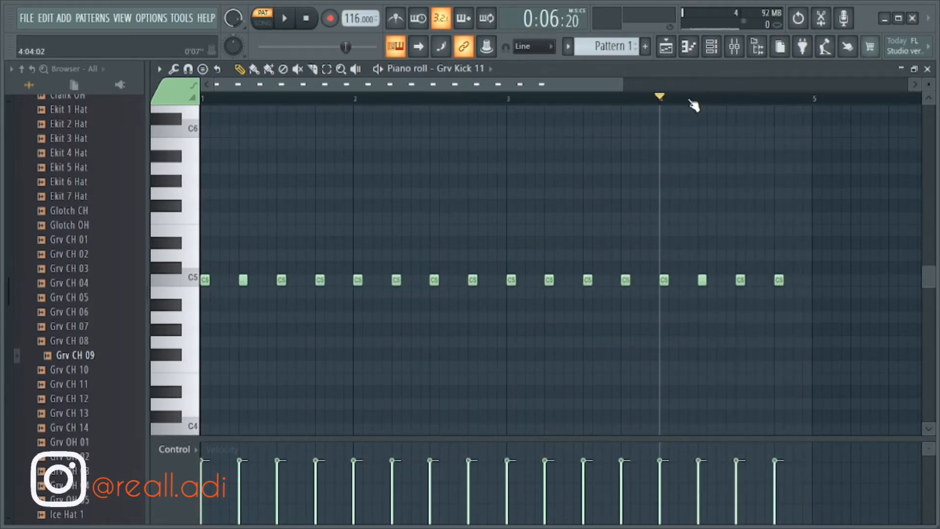
key(space)
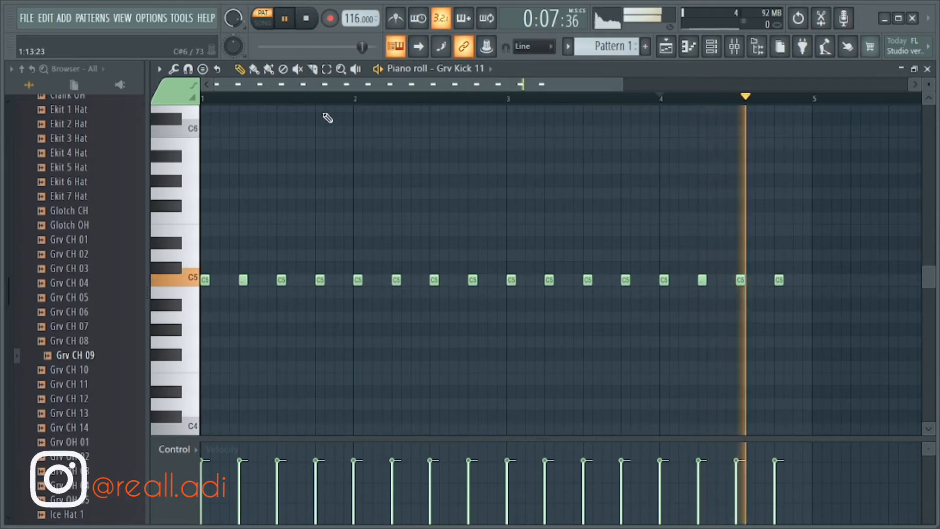
key(space)
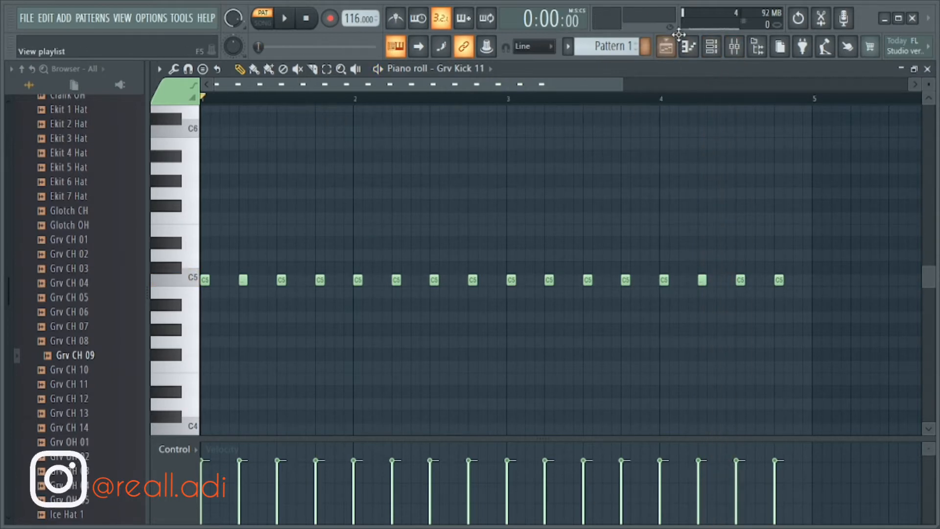
Step: In the 707 Snare piano roll, place C5 notes on beats 2 and 4 of bar 1
click(711, 47)
click(491, 156)
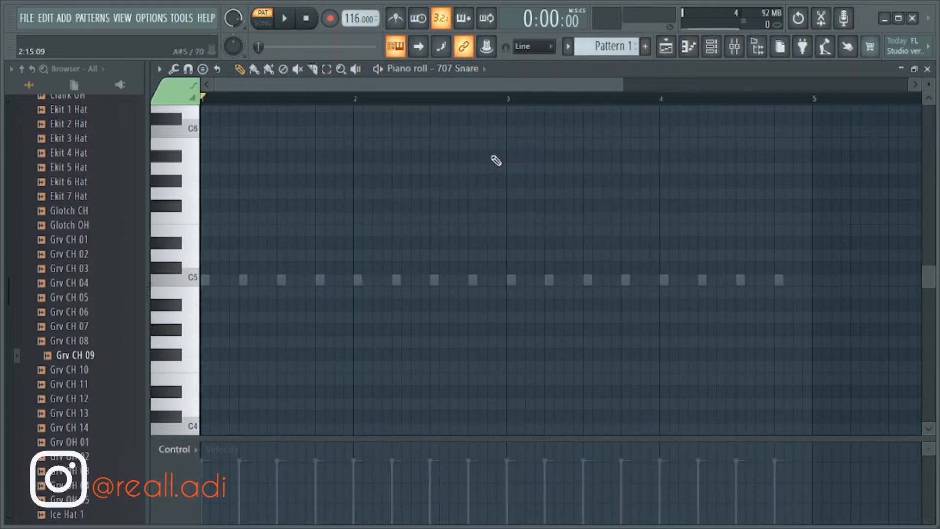
click(244, 280)
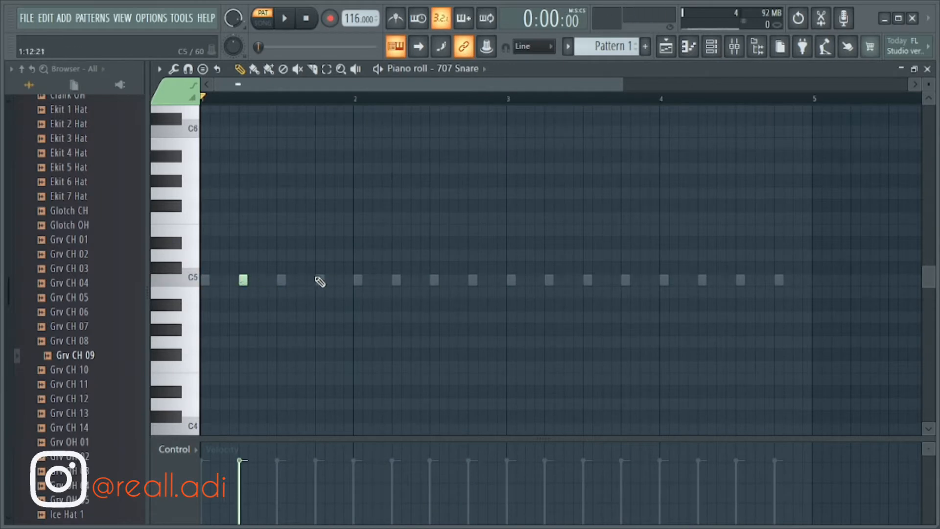
click(320, 280)
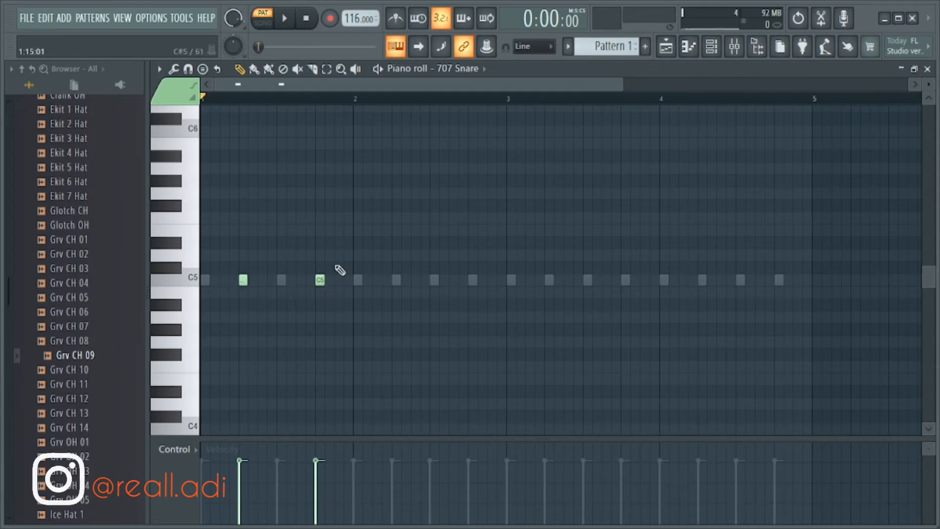
Step: Duplicate the first bar's snare notes three times to fill bars 2 to 4 and play the pattern from the beginning
drag(355, 102, 1, 115)
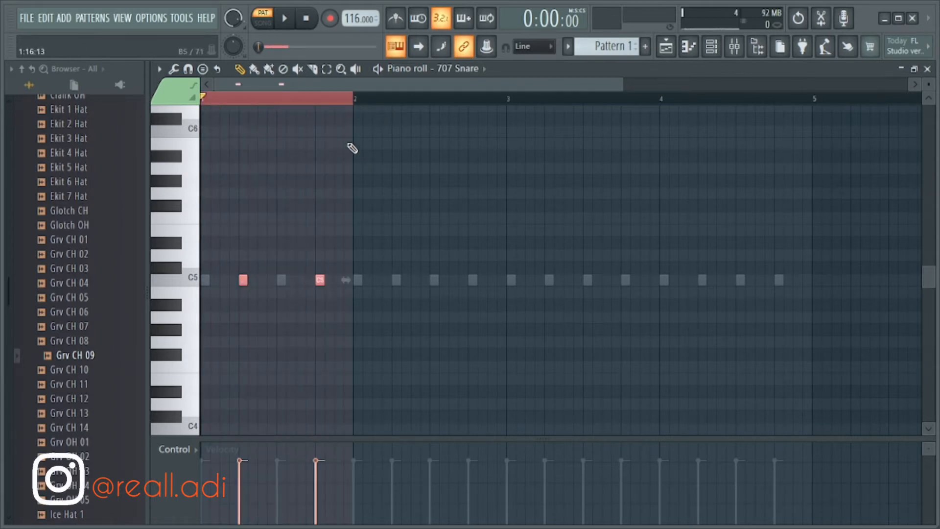
key(ctrl+b)
key(ctrl+b)
key(ctrl+b)
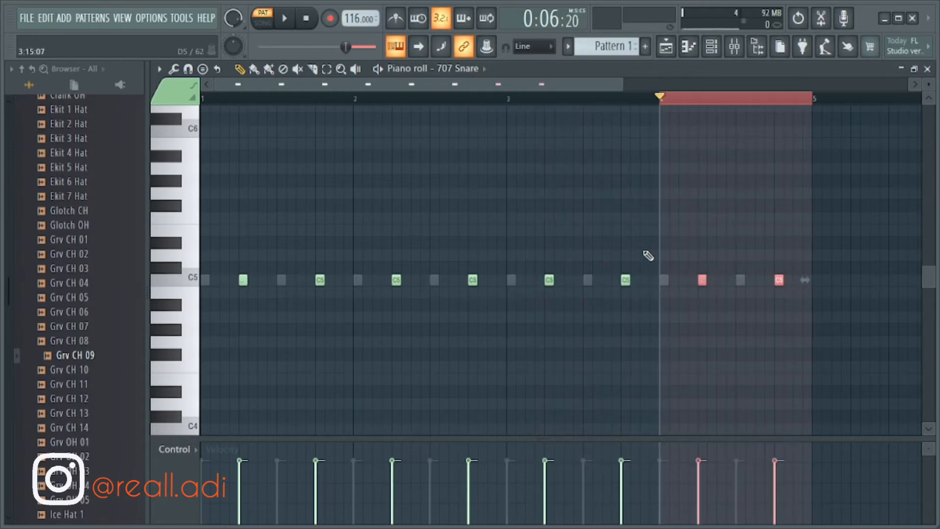
drag(660, 101, 163, 127)
key(space)
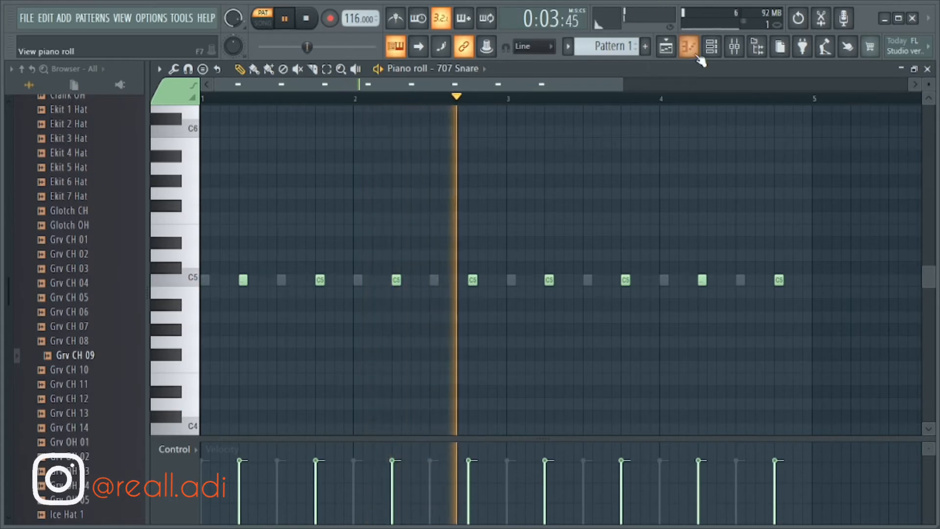
key(space)
Step: In the Grv CH 09 piano roll, add a C5 note that spans the whole first bar
click(711, 47)
click(505, 181)
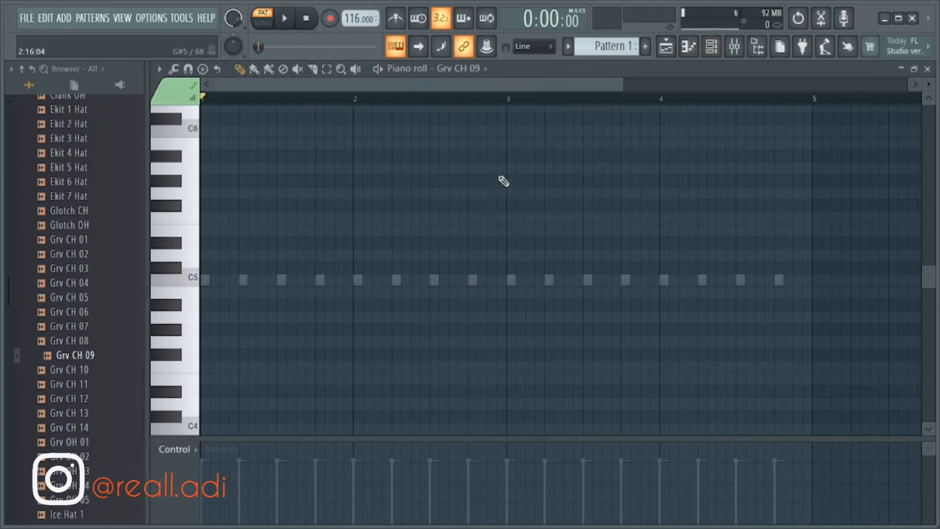
click(224, 281)
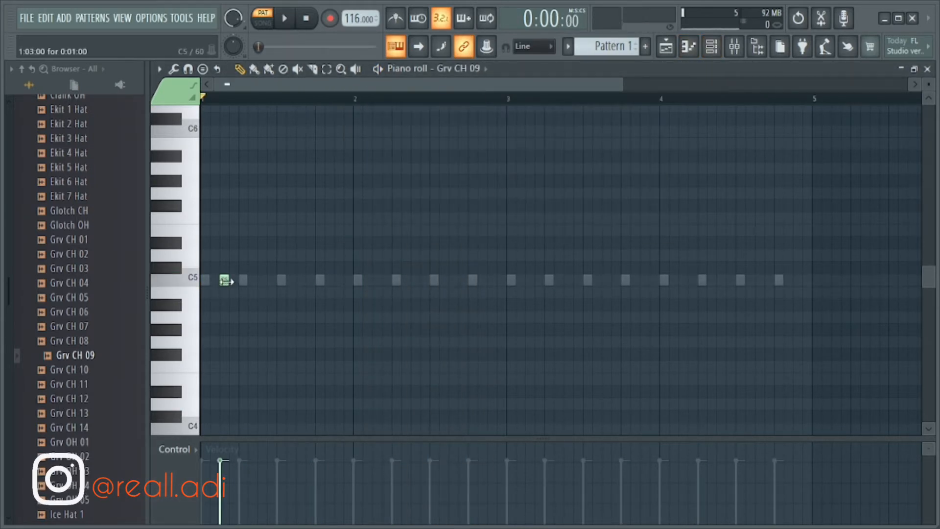
drag(224, 281, 359, 282)
scroll(297, 295, down, 2)
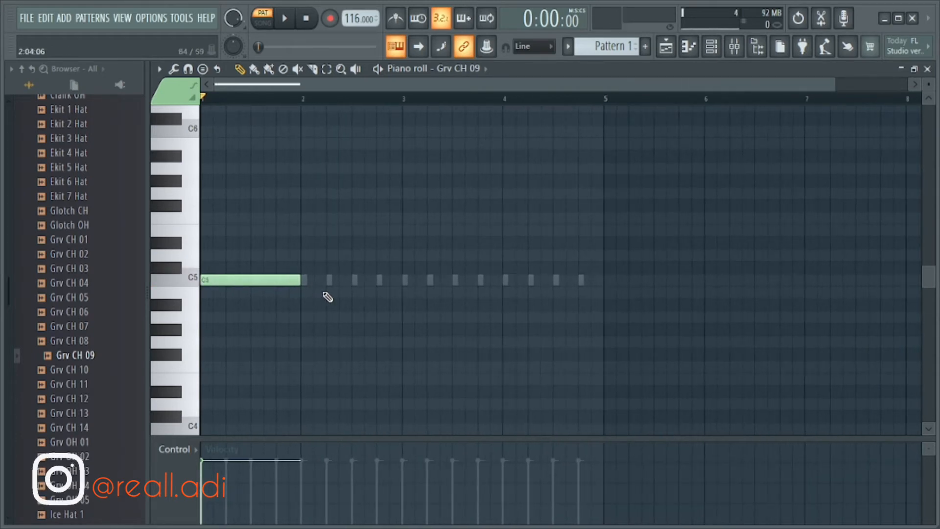
scroll(193, 327, up, 2)
key(ctrl+a)
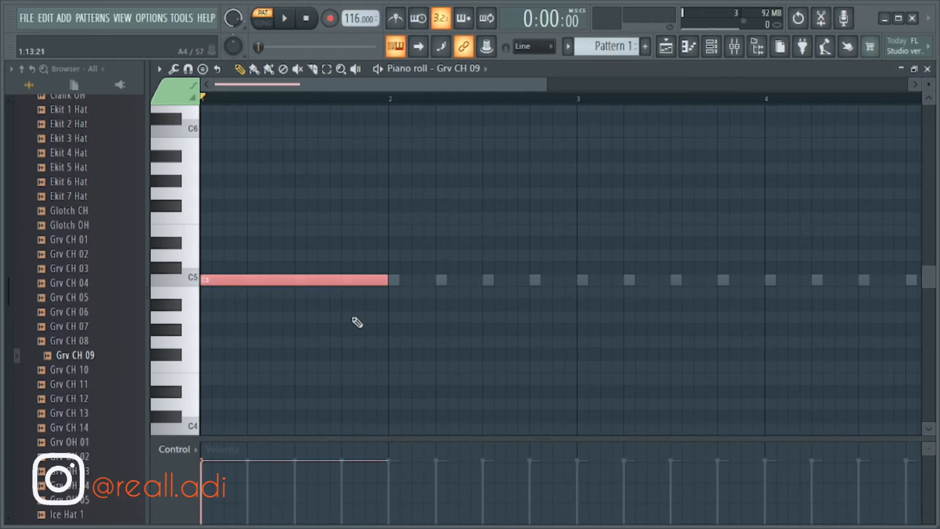
key(alt+a)
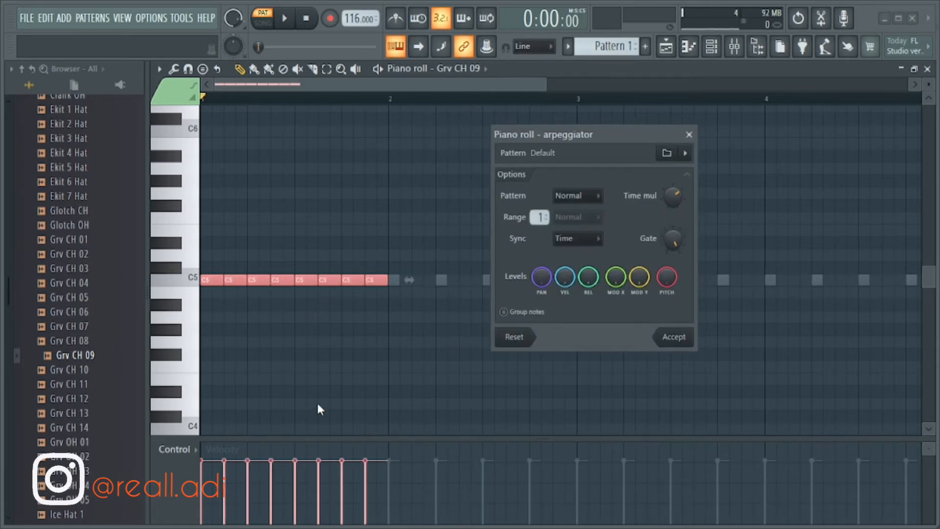
click(689, 134)
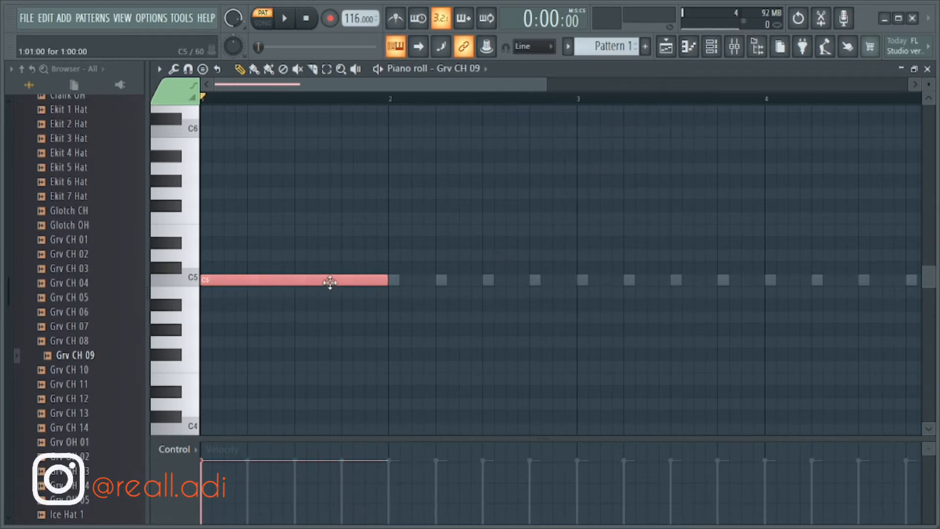
Step: Split the bar-long hi-hat note into eight equal C5 notes with the arpeggiator, adjusting the time multiplier, and preview the pattern before accepting
key(alt+a)
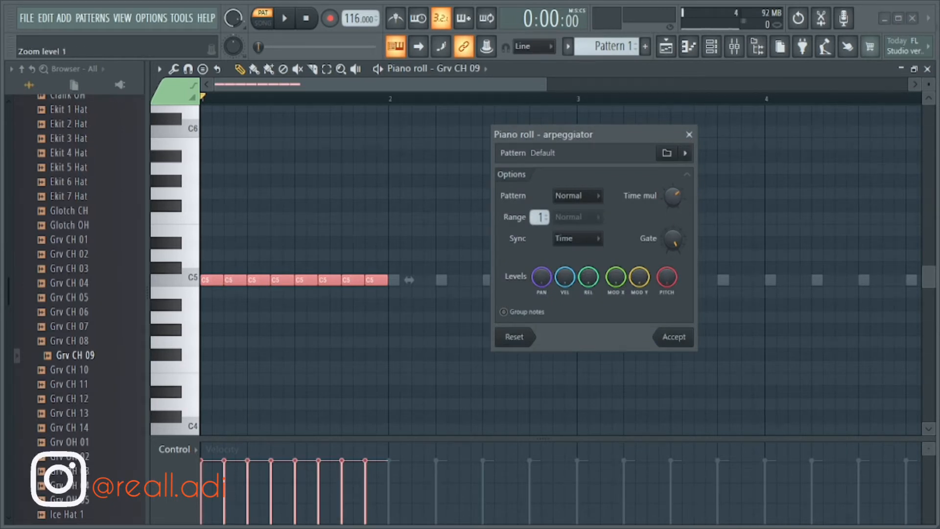
mouse_move(673, 197)
mouse_down()
mouse_move(673, 238)
mouse_move(673, 177)
mouse_move(678, 216)
mouse_move(671, 195)
mouse_up()
key(space)
key(space)
key(space)
key(space)
key(space)
key(space)
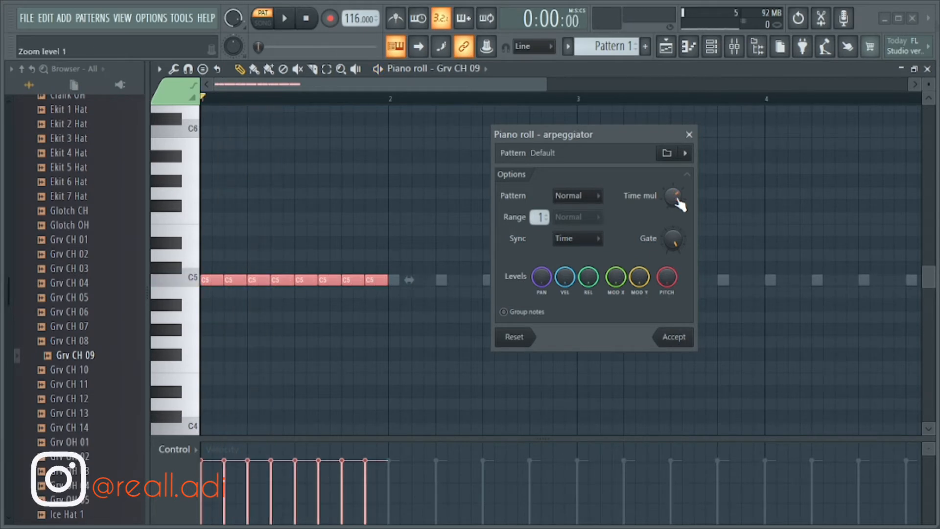
key(space)
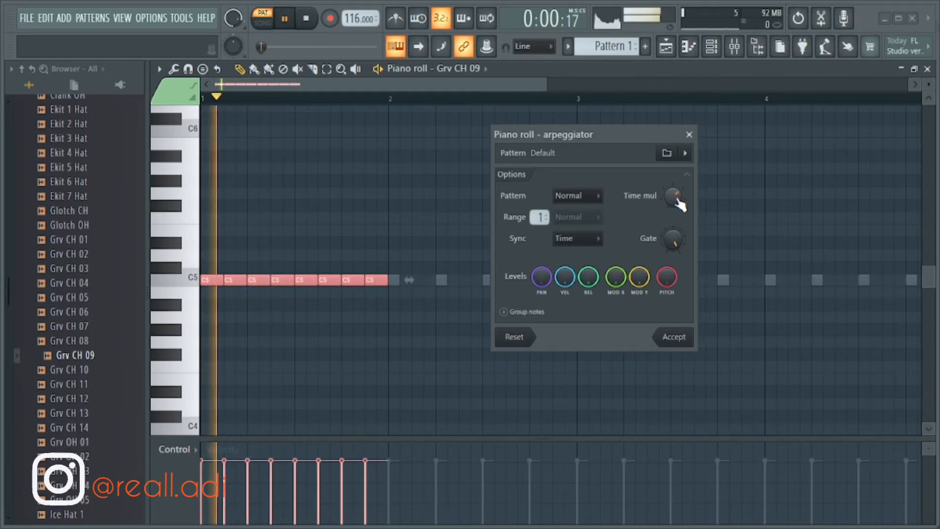
key(space)
click(675, 338)
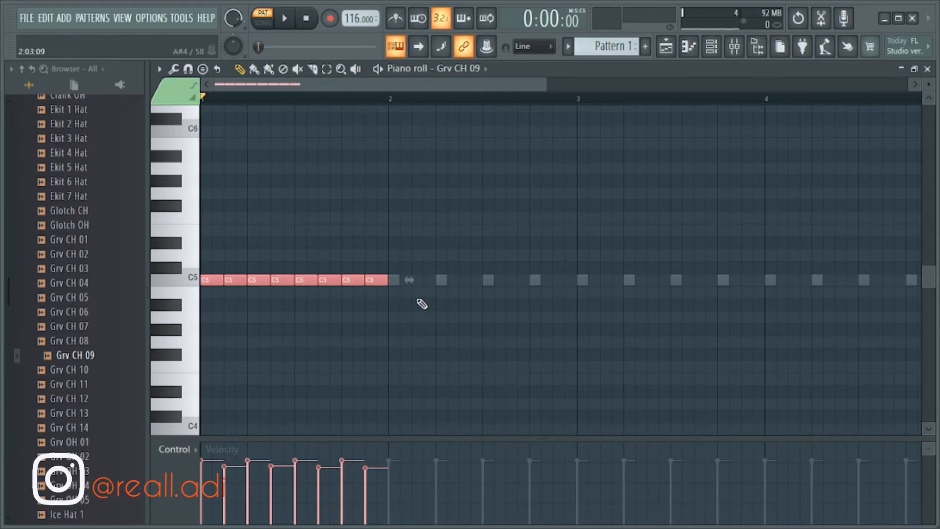
Step: Duplicate the first bar's hi-hat notes three times to fill bars 2 to 4 and play the pattern
key(ctrl+b)
key(ctrl+b)
key(ctrl+b)
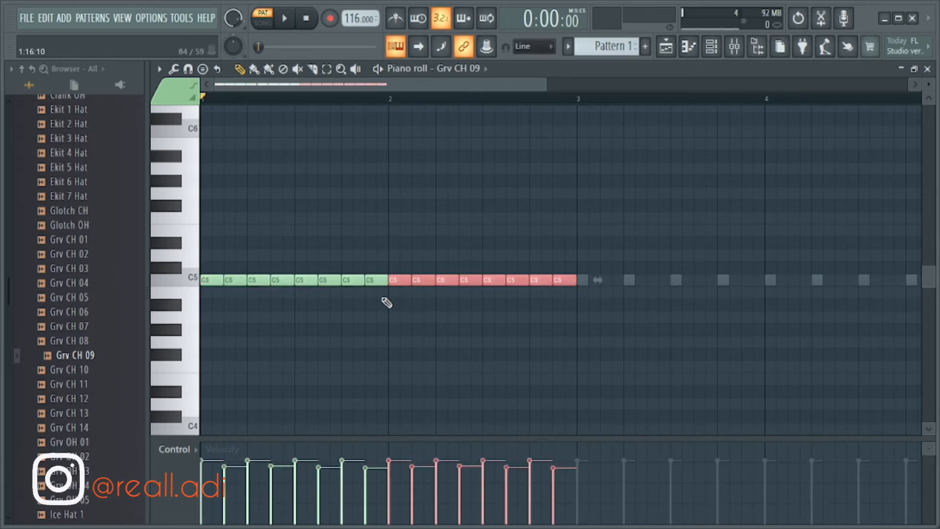
key(space)
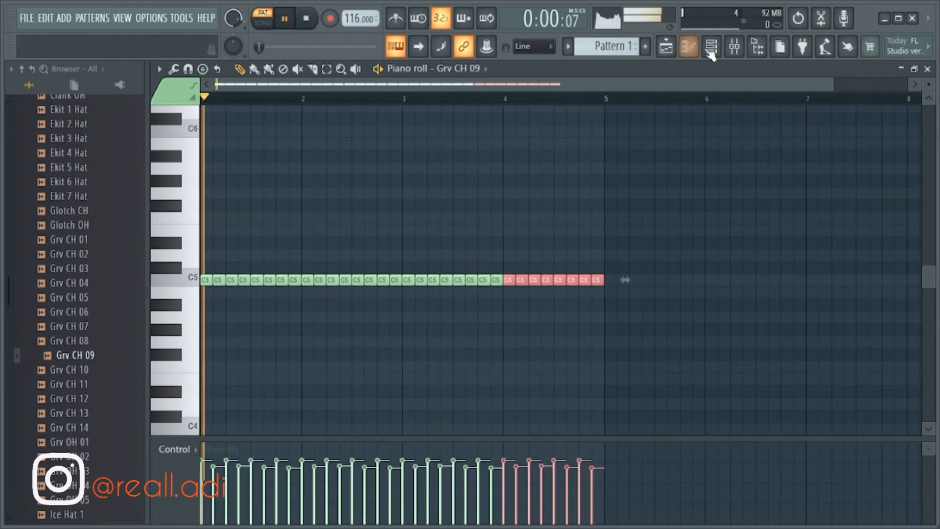
Step: Add a Harmor channel to the channel rack, load its Analog bass 1 preset and close the plugin window
click(666, 47)
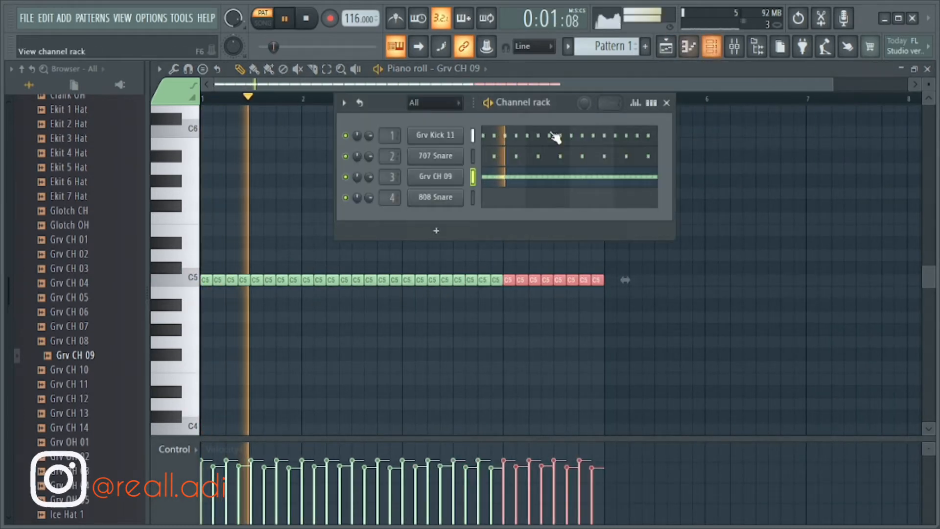
click(437, 230)
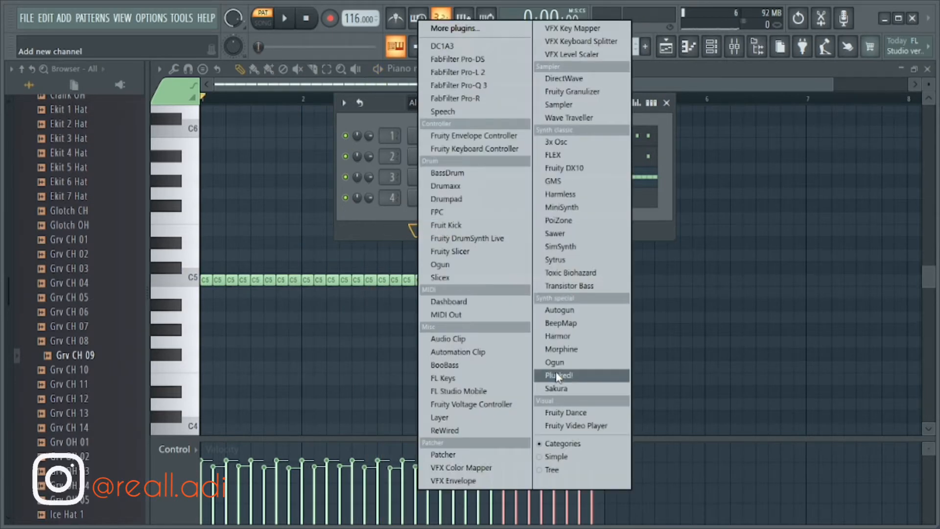
click(573, 339)
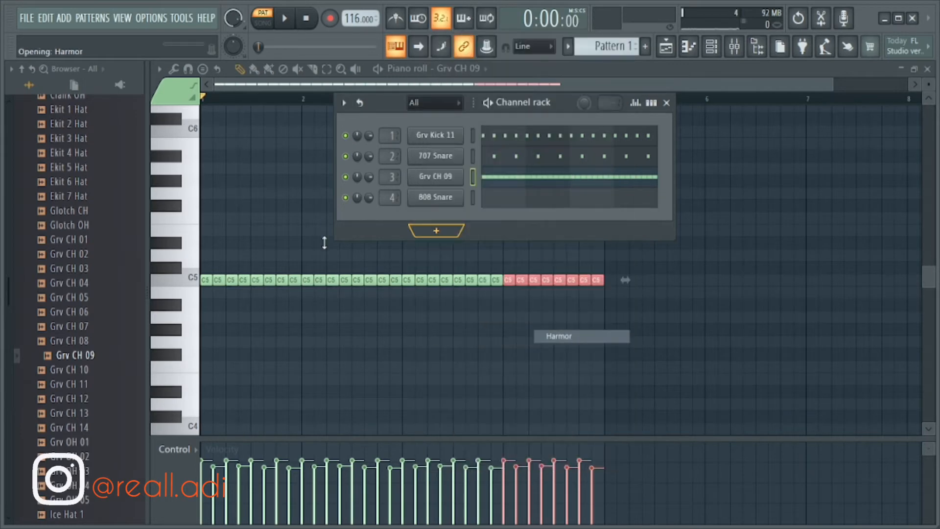
drag(563, 247, 487, 73)
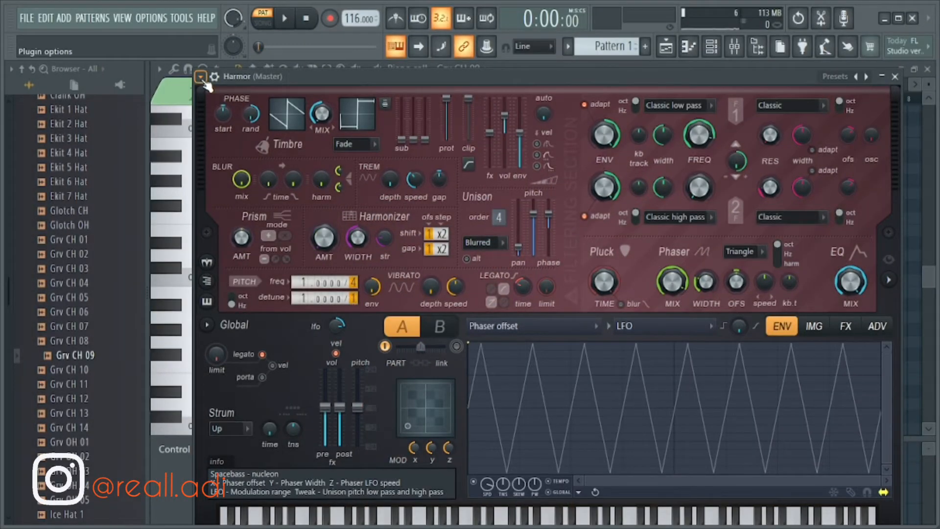
click(201, 77)
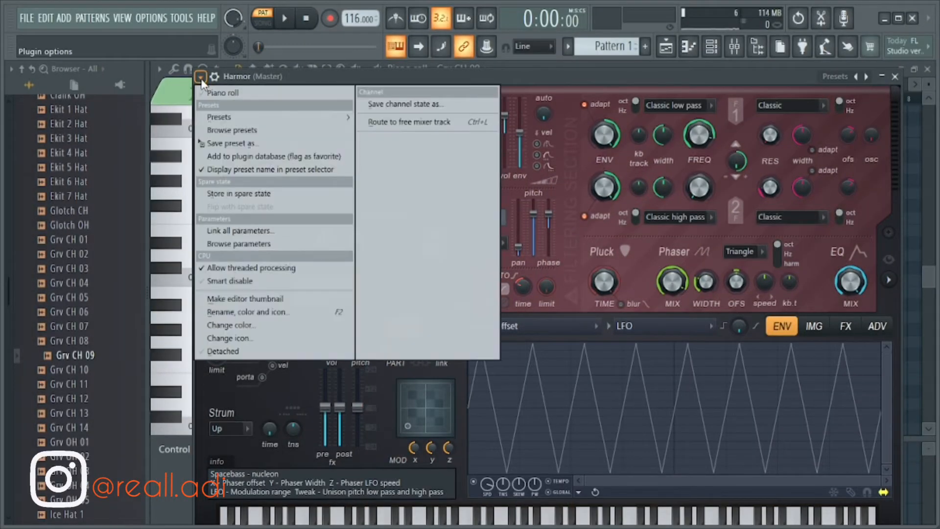
mouse_move(216, 116)
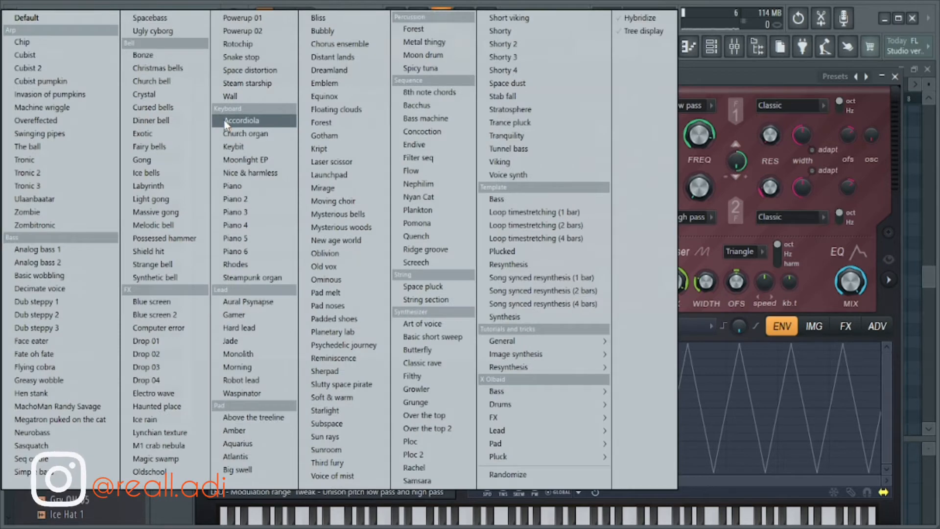
click(36, 250)
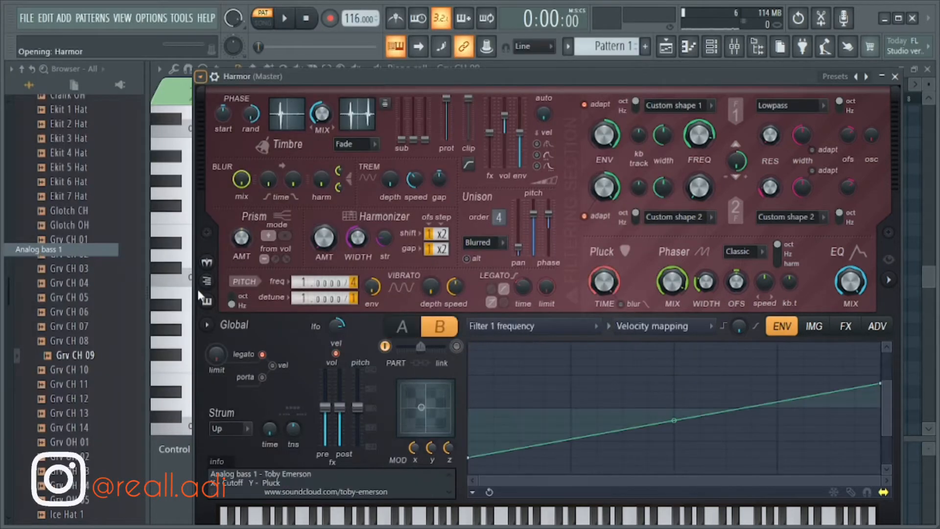
click(897, 75)
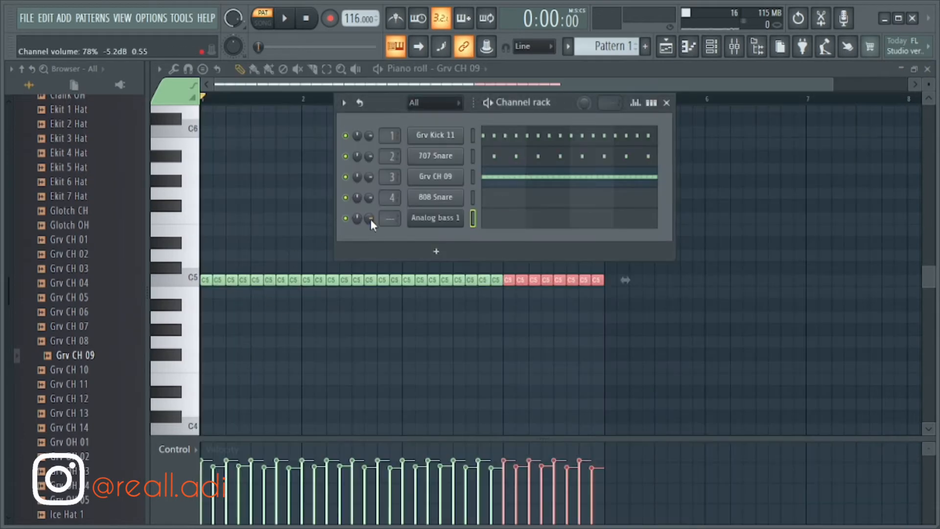
Step: In the Analog bass 1 piano roll, place one-step A4 notes on steps 4, 7, 11 and 15 of bar 1 during playback
click(539, 220)
drag(232, 317, 249, 317)
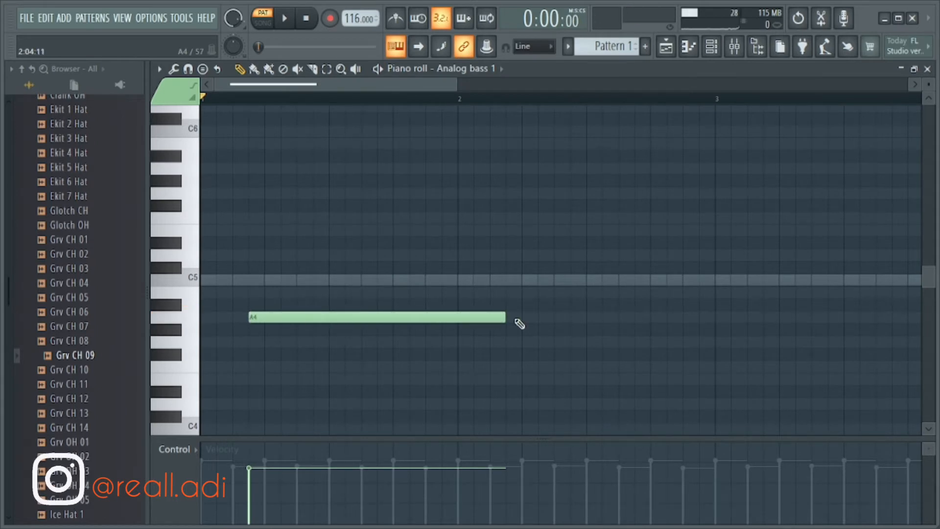
drag(508, 318, 267, 325)
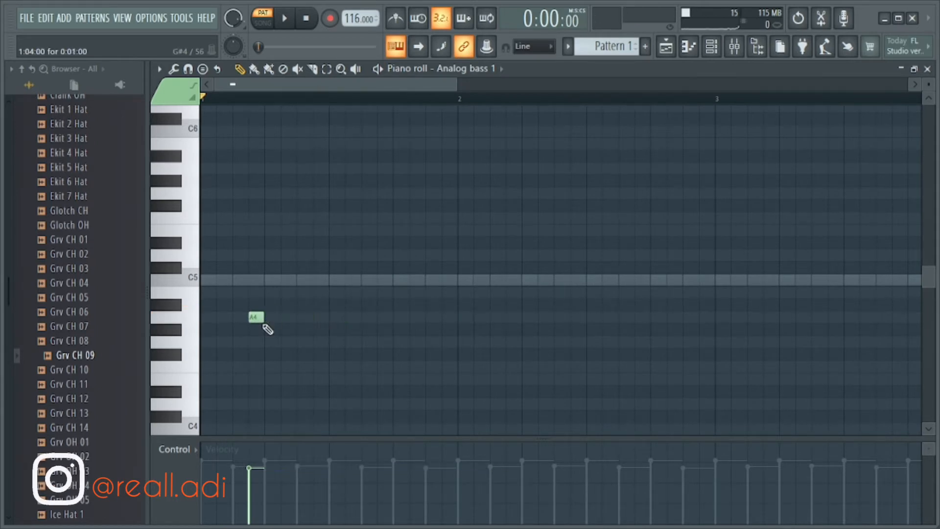
key(space)
click(304, 317)
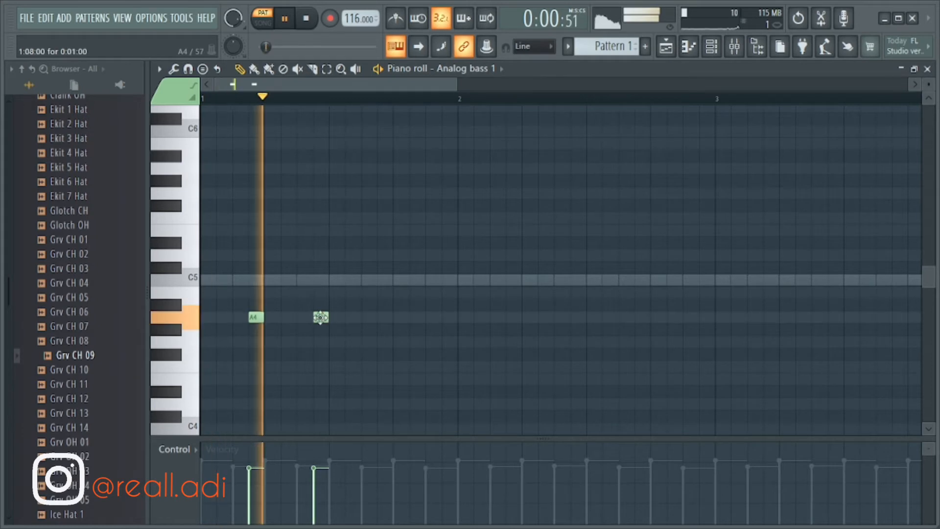
click(368, 318)
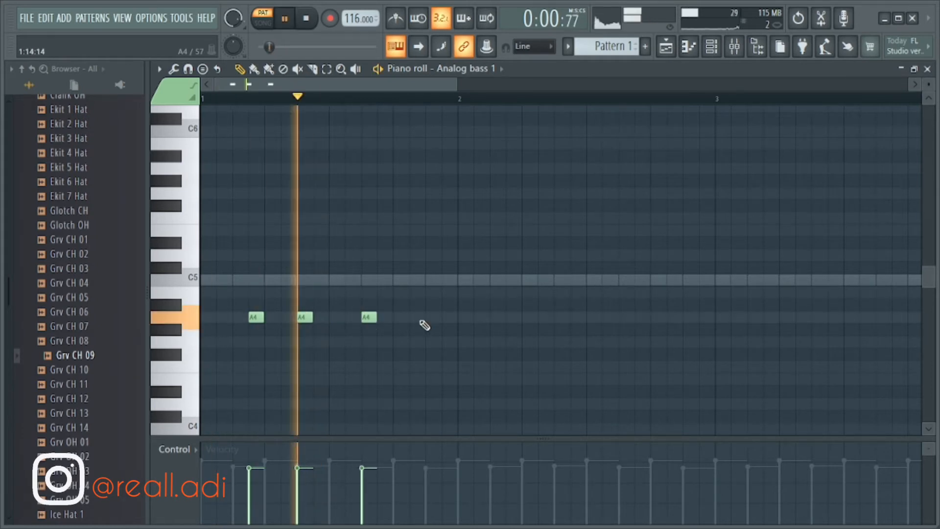
click(427, 319)
Step: Copy the four bass notes to bar 2 on G4, bar 3 on F4 and bar 4 on G4, and play the pattern
key(space)
scroll(339, 328, down, 3)
drag(338, 319, 624, 337)
key(space)
scroll(553, 343, down, 1)
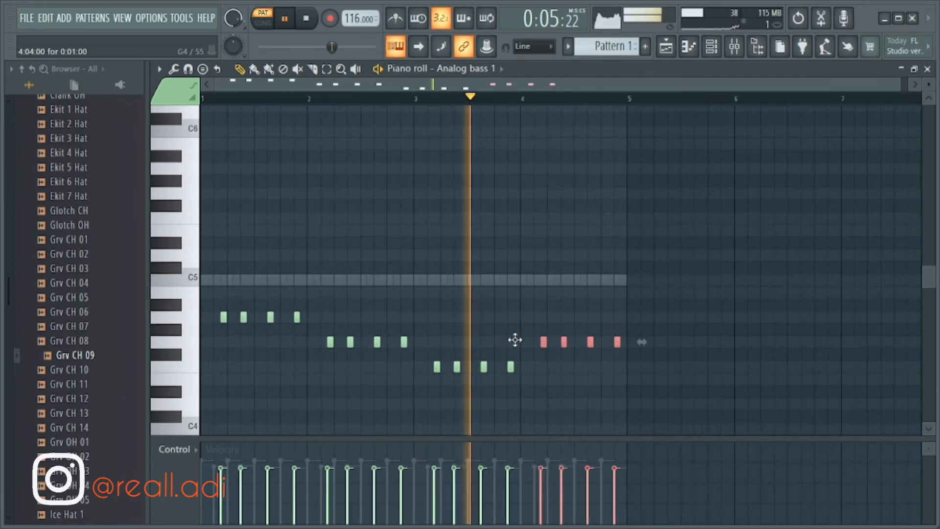
scroll(515, 340, down, 1)
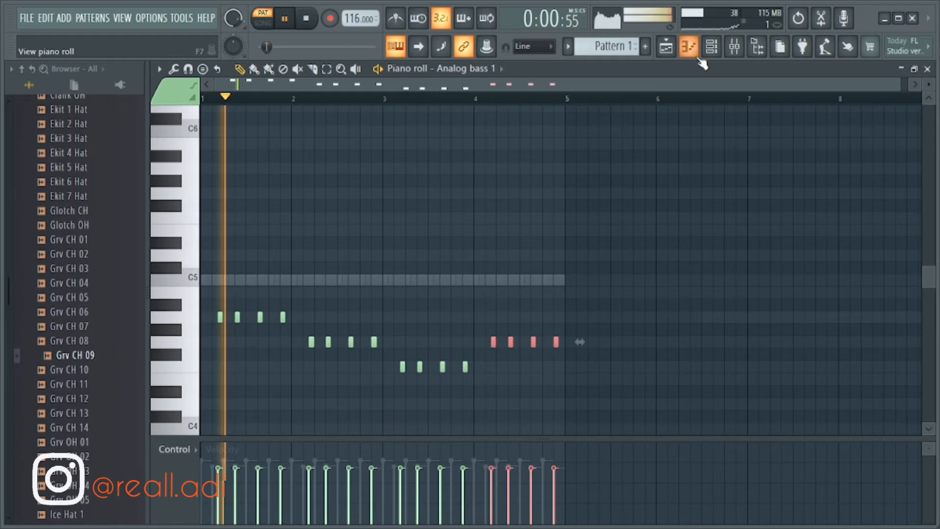
Step: Lower the Analog bass 1 channel volume to 44%, stop playback and add an FL Keys channel
click(713, 51)
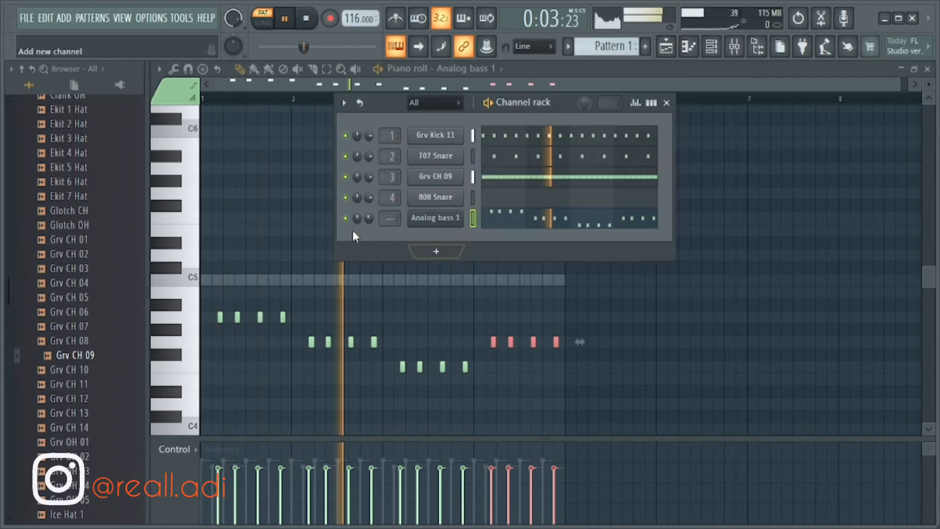
key(space)
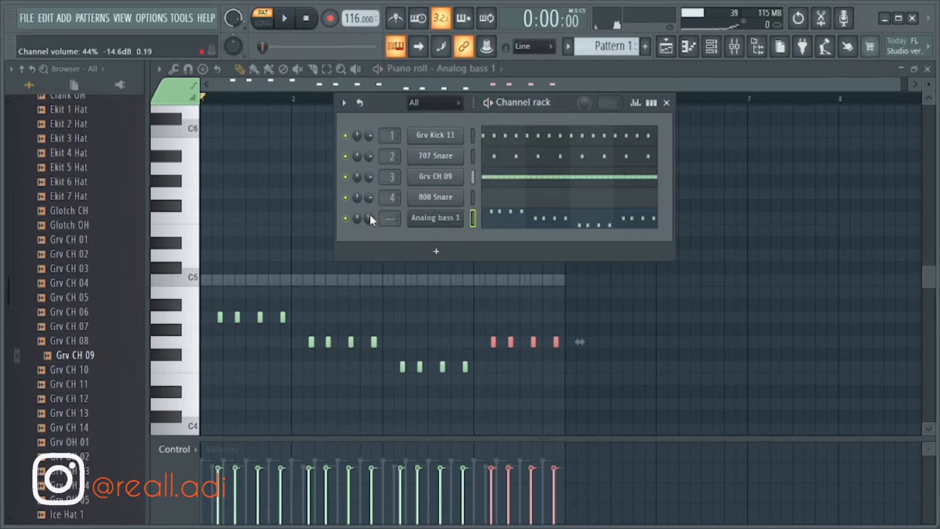
click(436, 252)
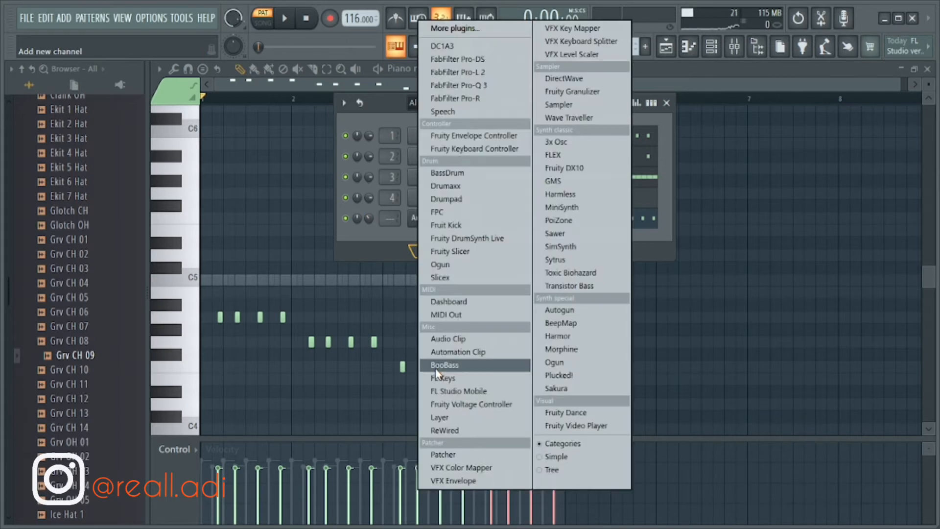
click(440, 378)
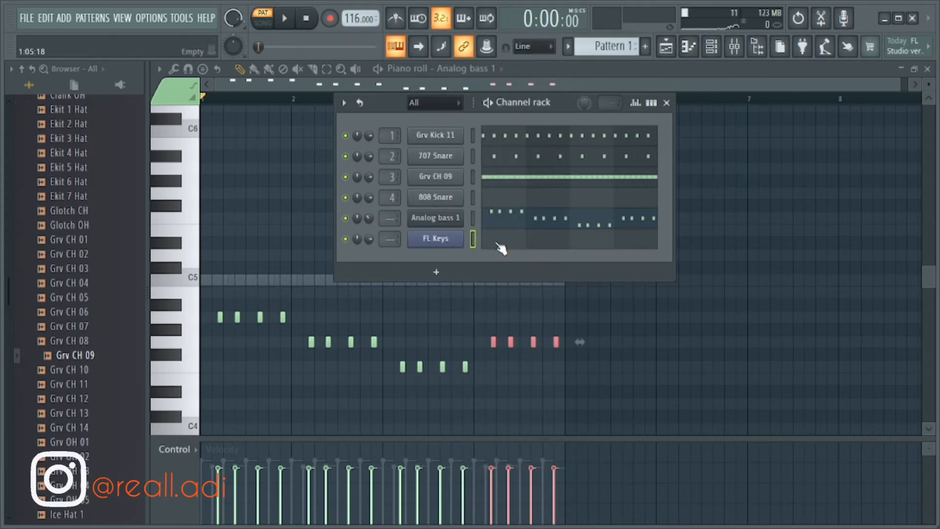
Step: In the FL Keys piano roll, build a chord of A4, C5 and E5 spanning the whole first bar and play it
click(497, 244)
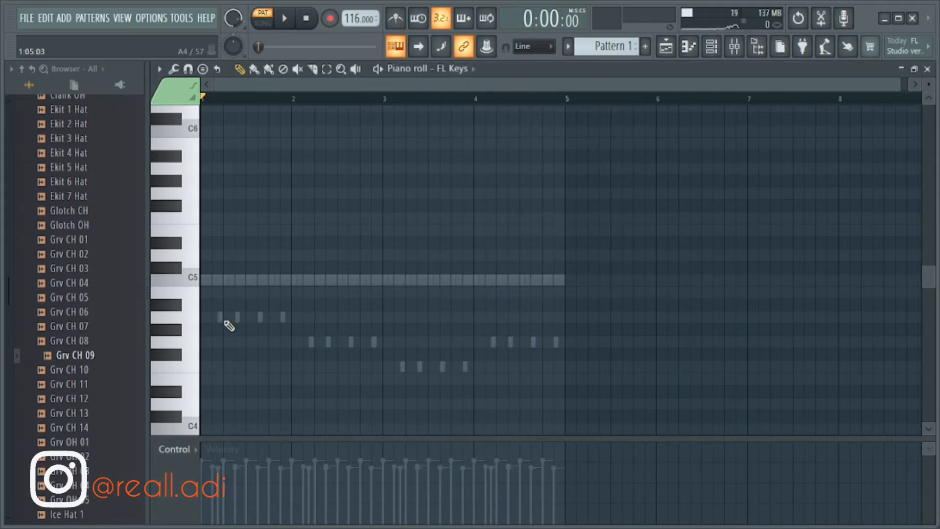
click(202, 318)
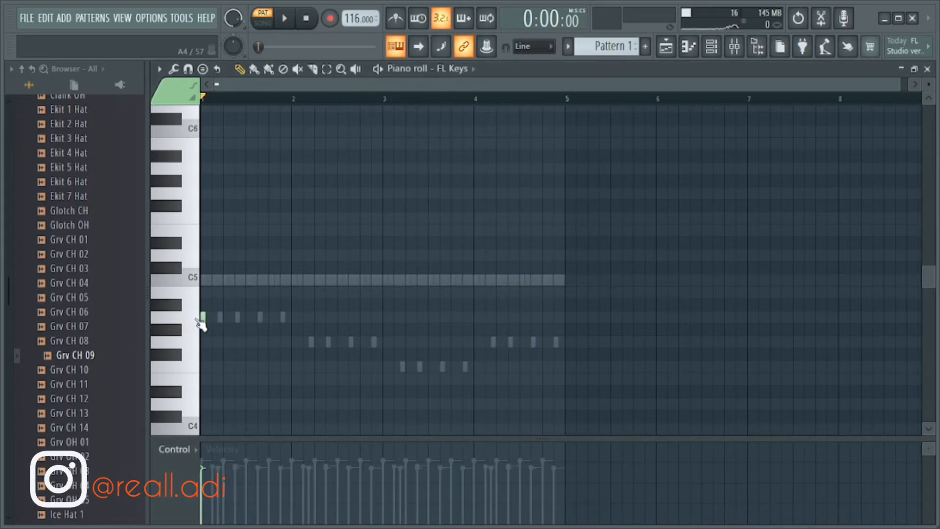
drag(202, 319, 319, 317)
ctrl+scroll(298, 320, up, 4)
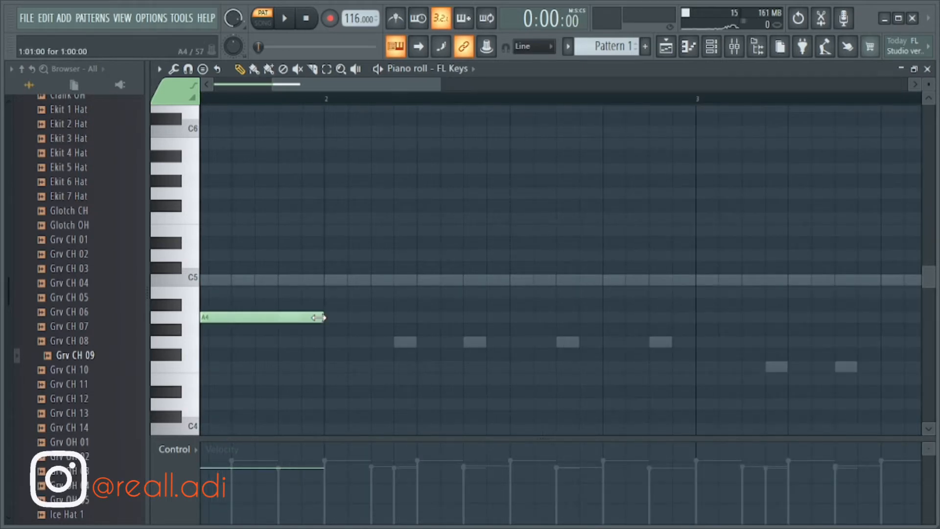
ctrl+scroll(212, 290, down, 2)
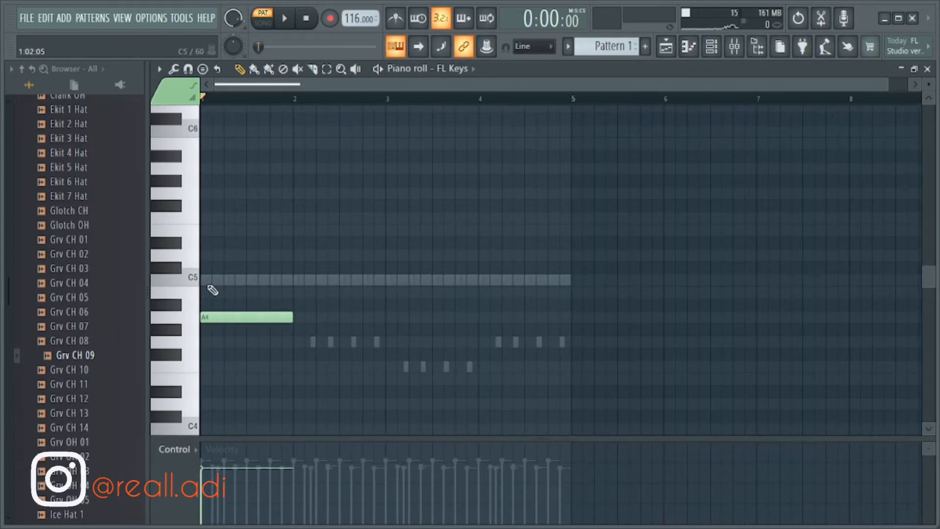
click(205, 280)
click(204, 230)
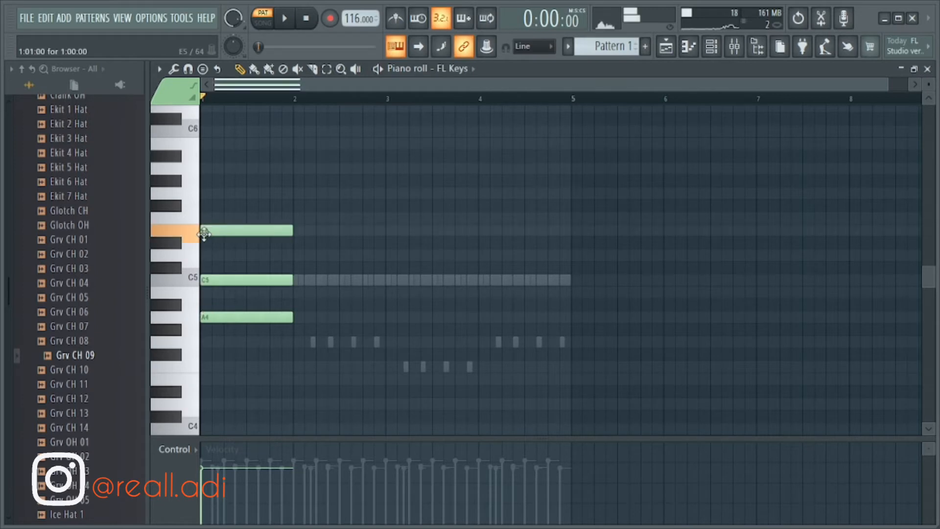
key(space)
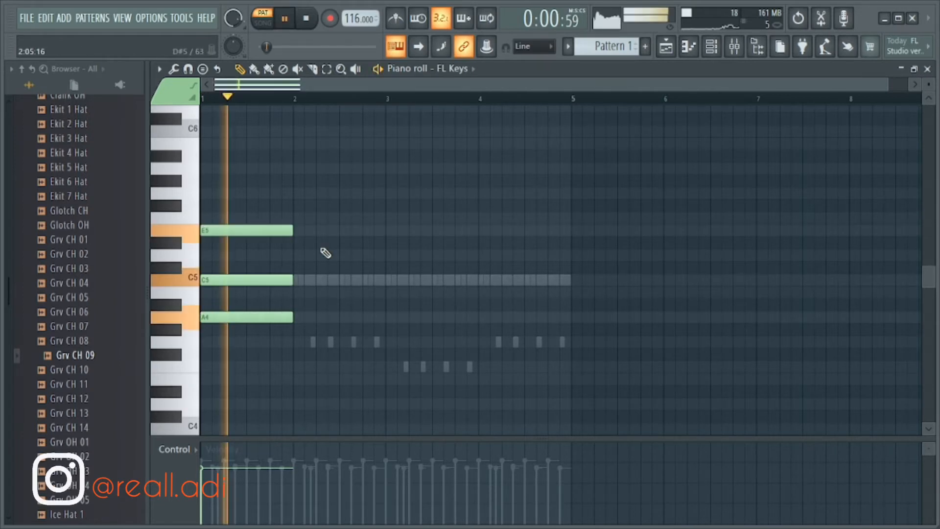
key(space)
Step: Copy the first bar's chord to bar 2, two semitones lower on G4, A#4 and D5, and deselect it
key(ctrl+a)
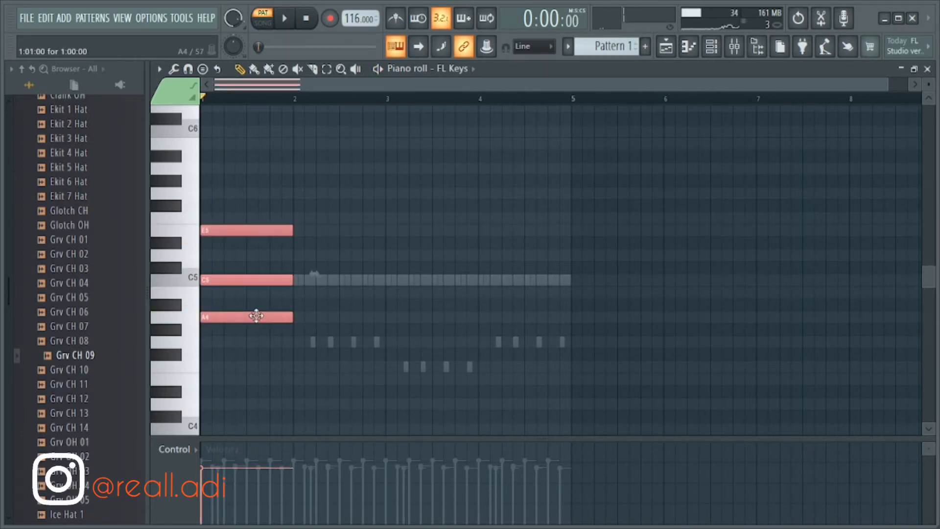
drag(257, 316, 346, 347)
click(317, 320)
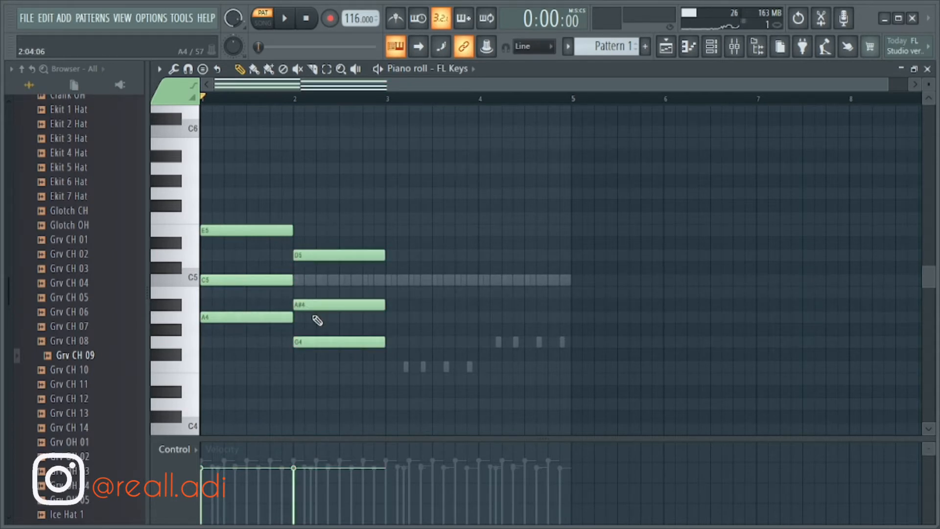
Step: Raise the middle note of bar 2's chord to B4 and audition the A#4 key
drag(307, 305, 307, 293)
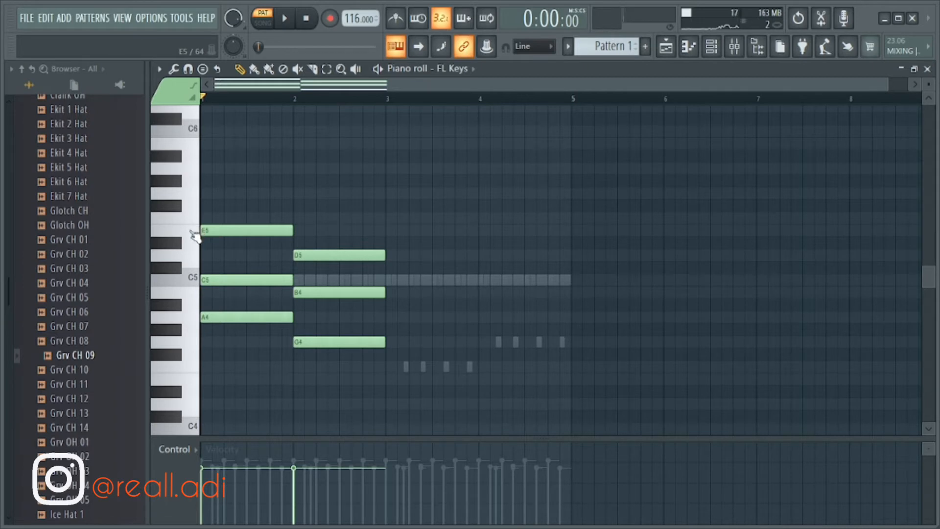
click(174, 307)
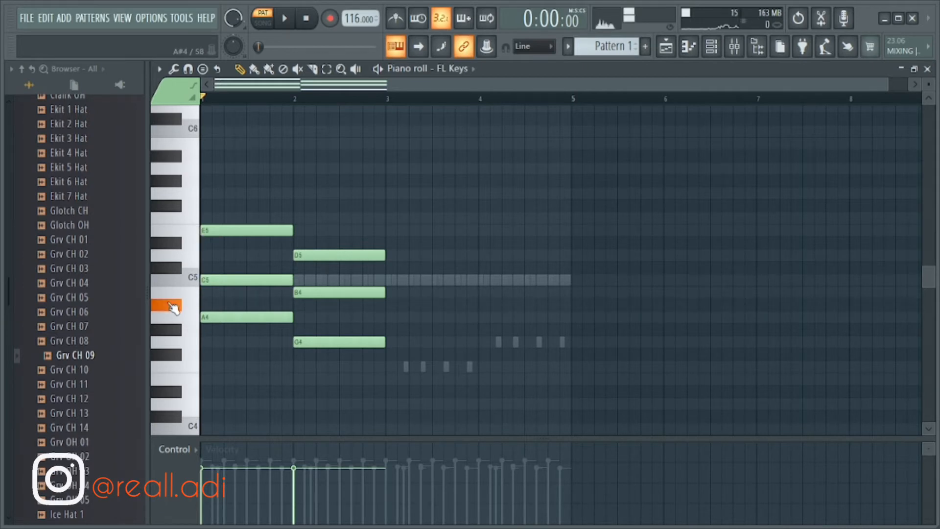
click(175, 308)
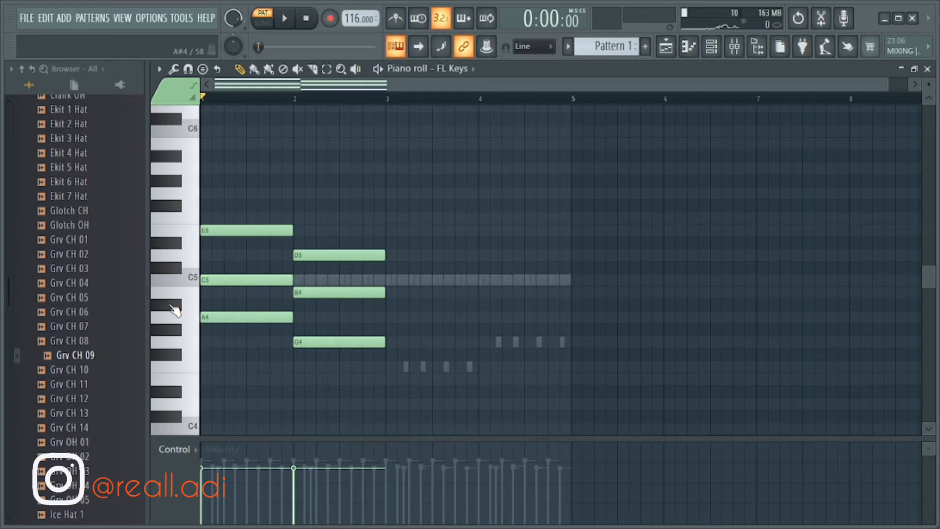
Step: Add chords F4, A4, C5 in bar 3 and G4, B4, D5 in bar 4, and play the pattern
drag(353, 228, 509, 340)
key(space)
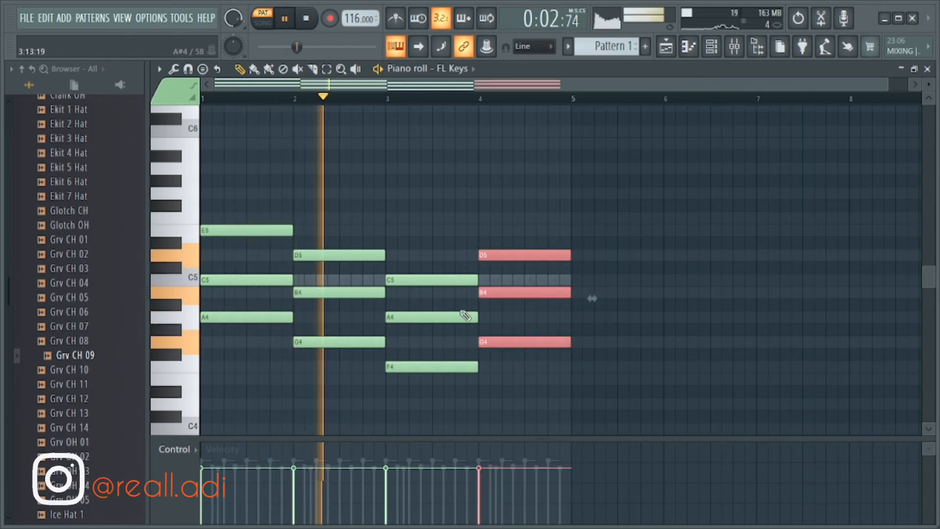
ctrl+click(399, 208)
scroll(437, 260, down, 1)
scroll(513, 309, down, 2)
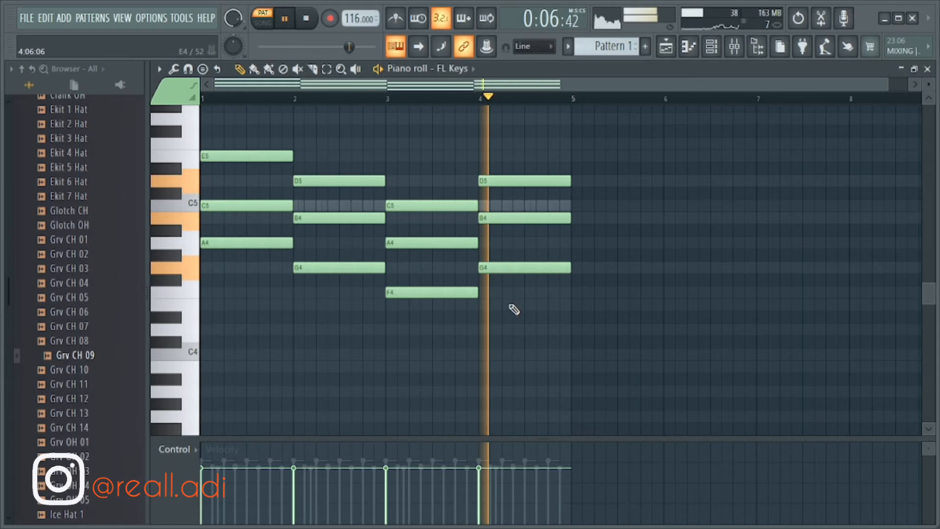
key(space)
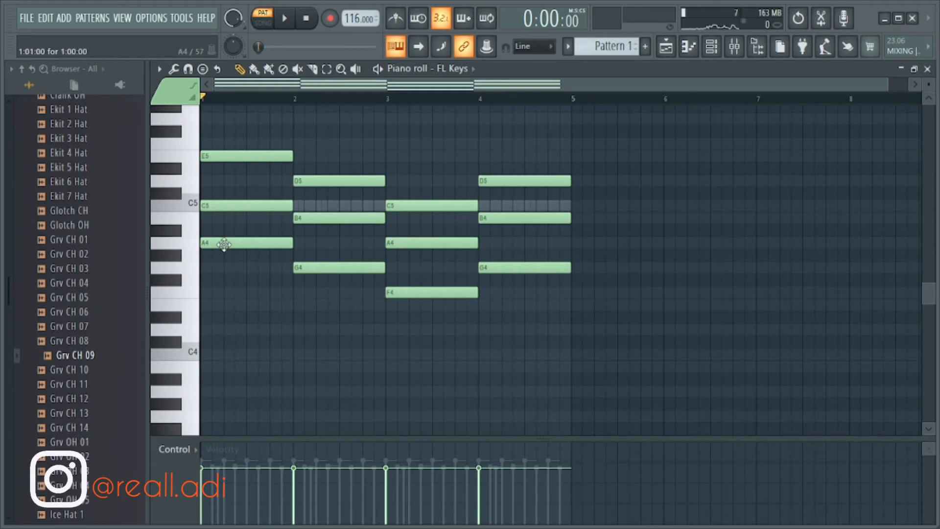
Step: Copy the lowest note of each chord one octave down to A3, G3, F3 and G3, and play the result
drag(225, 244, 416, 291)
drag(504, 263, 539, 279)
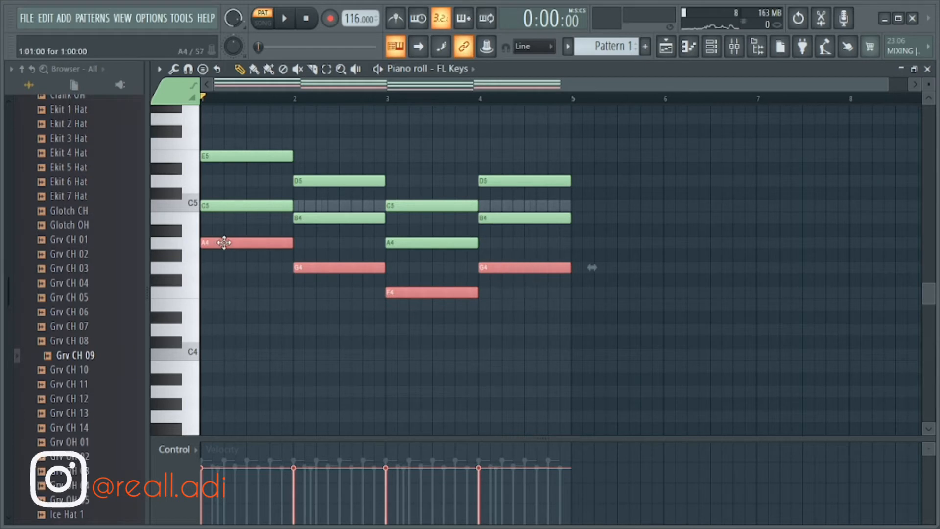
drag(224, 243, 205, 393)
scroll(222, 313, down, 3)
key(space)
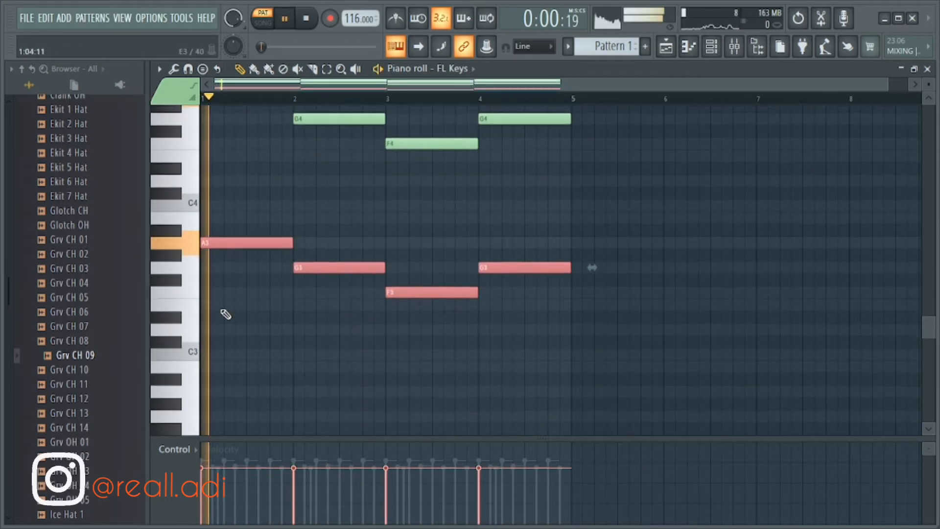
scroll(221, 309, up, 1)
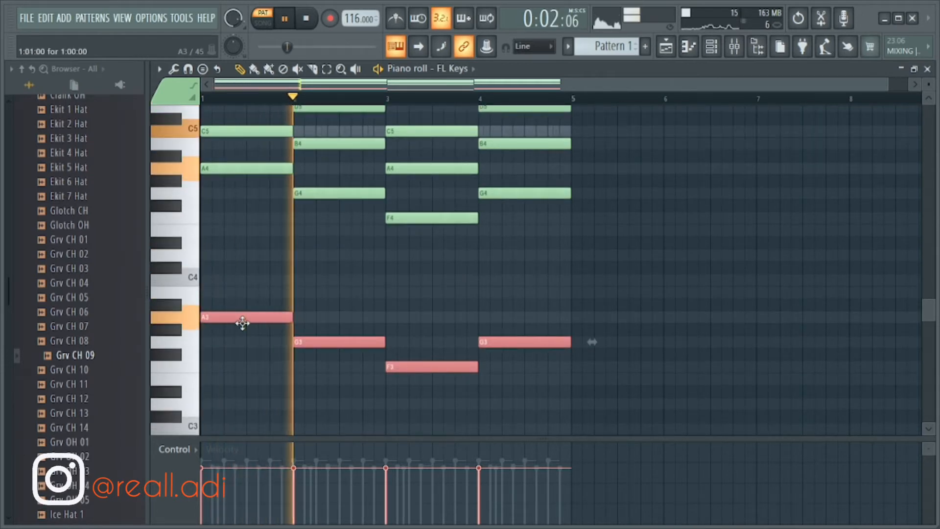
key(space)
Step: Copy the octave notes above the chords at A5, G5, F5 and G5, play them and clear the selection
drag(243, 323, 170, 194)
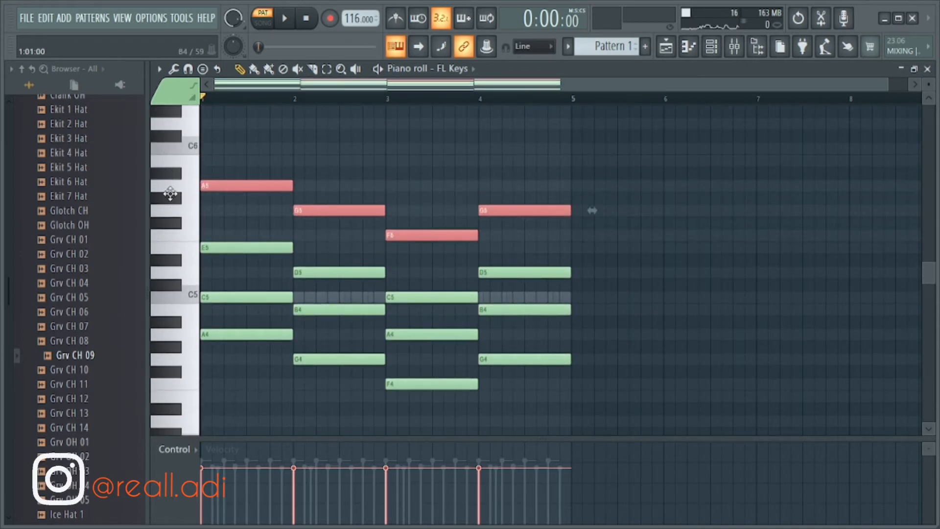
key(space)
key(space)
scroll(195, 264, down, 3)
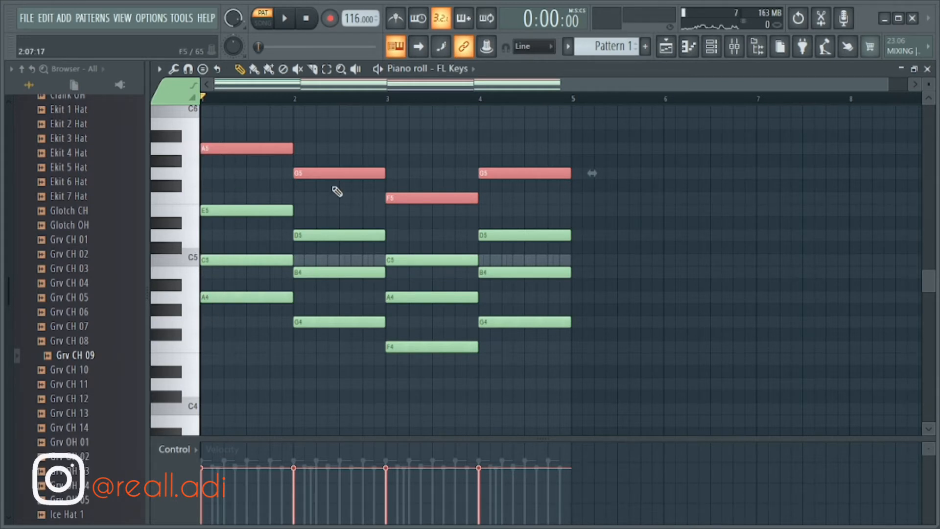
scroll(241, 325, down, 4)
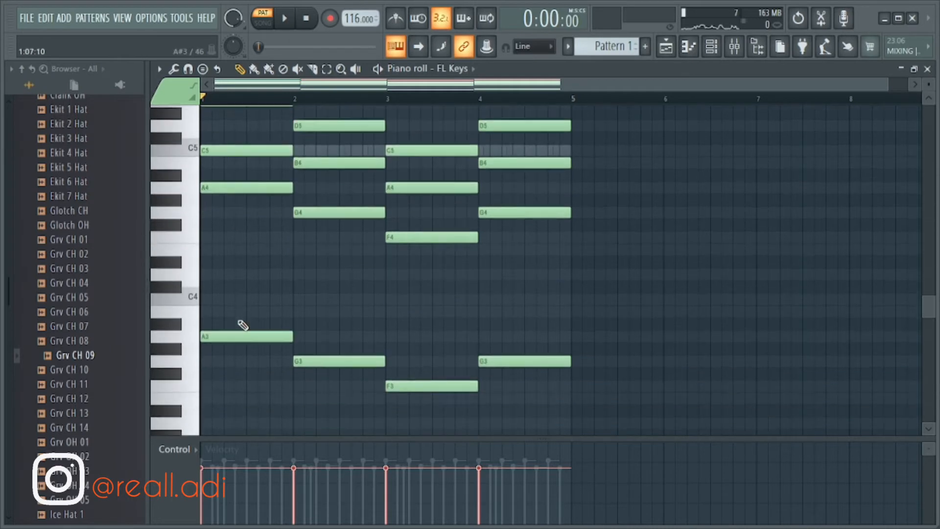
scroll(242, 325, up, 3)
scroll(189, 224, up, 1)
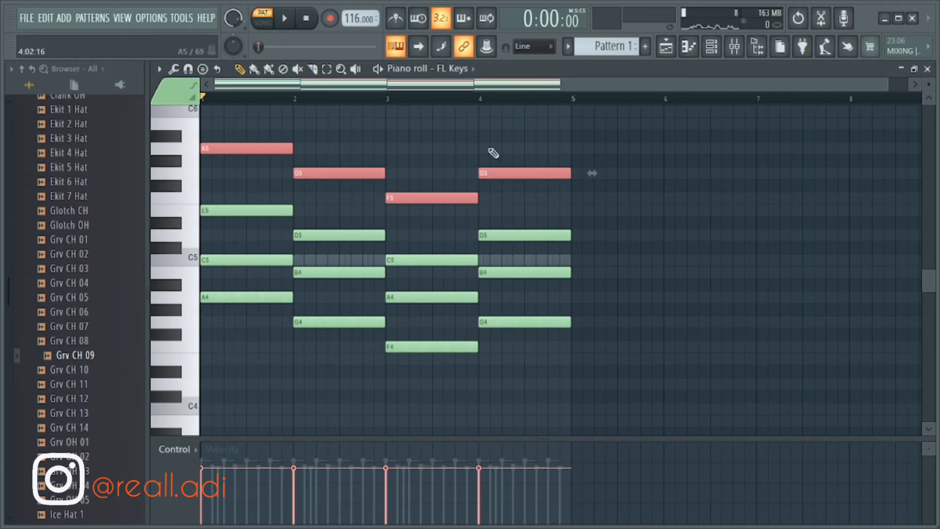
scroll(360, 301, down, 2)
ctrl+click(341, 304)
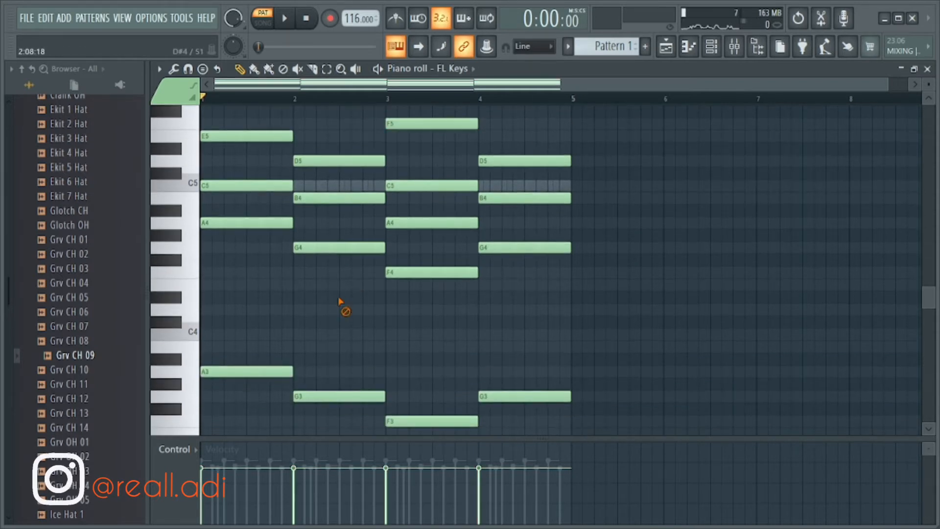
Step: Examine the chord notes and their upper and lower octaves across all four bars, and play the pattern
scroll(290, 303, up, 2)
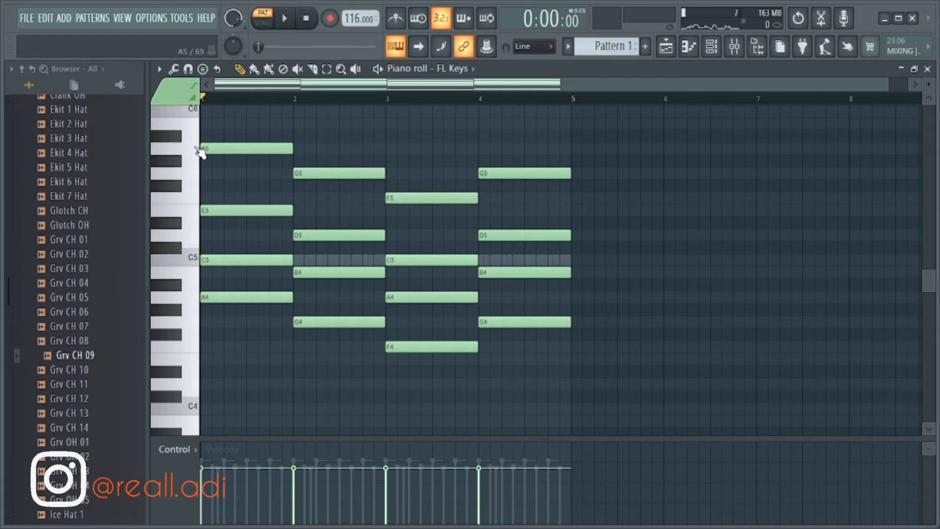
scroll(220, 185, up, 6)
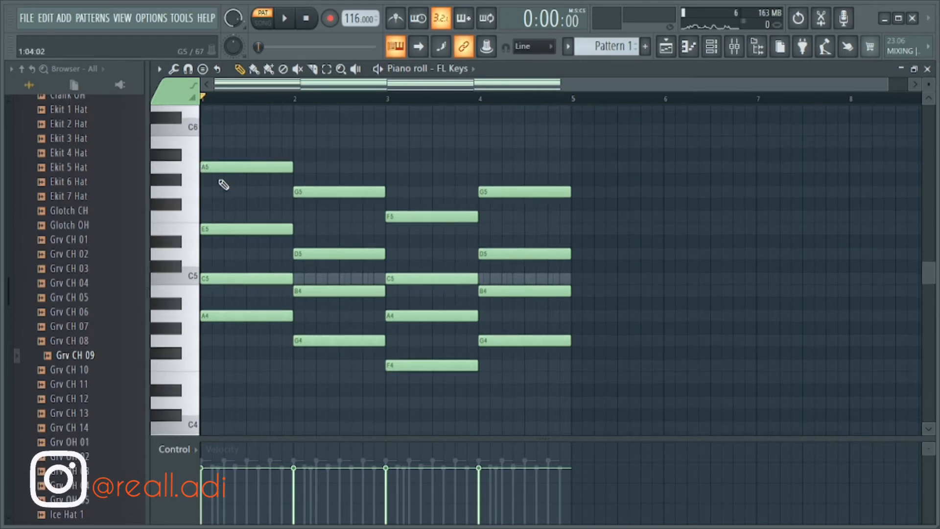
ctrl+scroll(199, 216, up, 2)
ctrl+scroll(201, 243, down, 2)
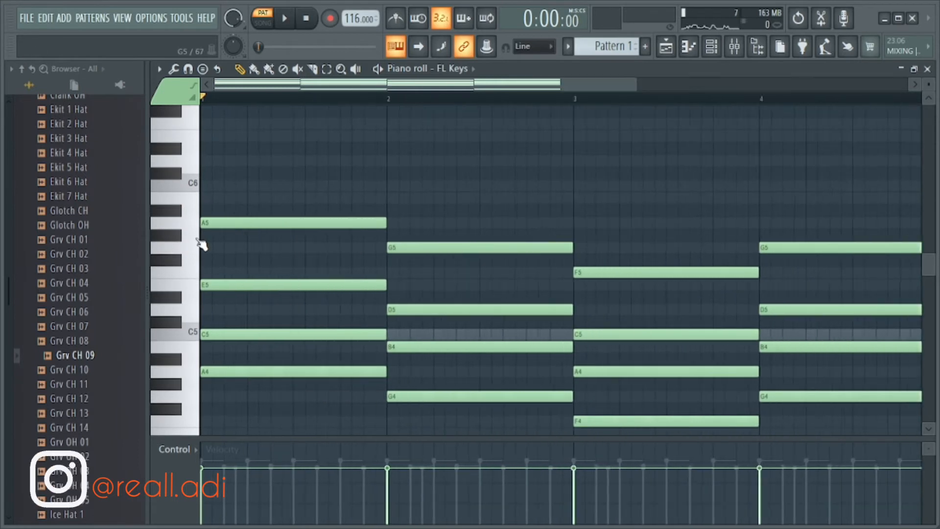
ctrl+scroll(268, 250, down, 2)
scroll(266, 251, down, 6)
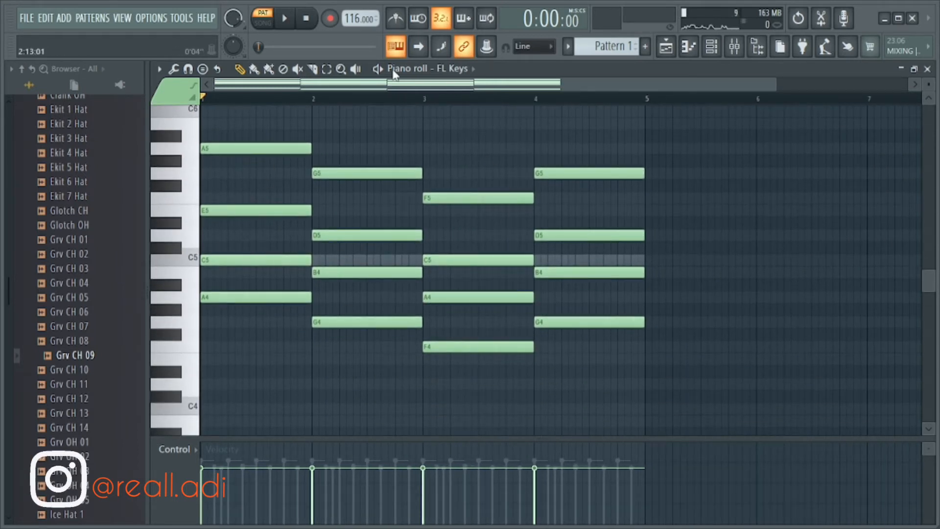
scroll(252, 273, down, 3)
ctrl+scroll(255, 273, down, 1)
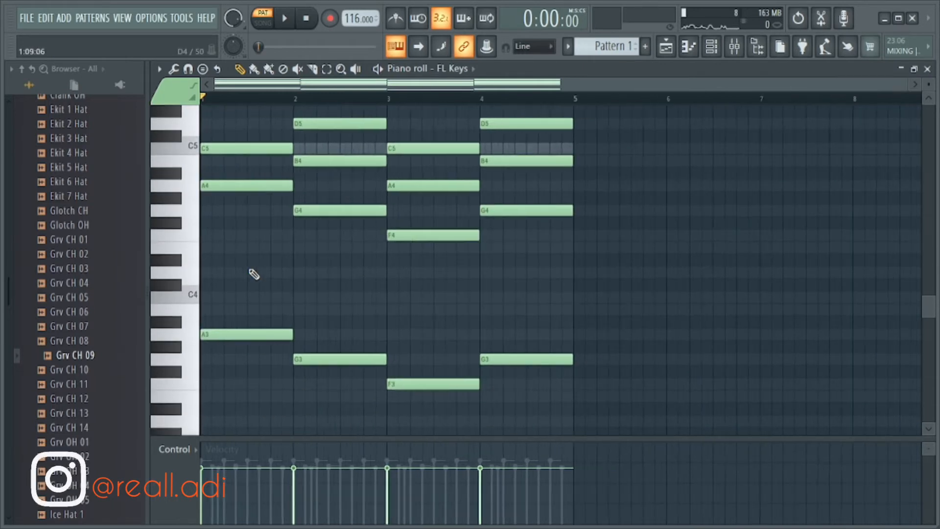
scroll(242, 270, up, 2)
scroll(242, 270, up, 1)
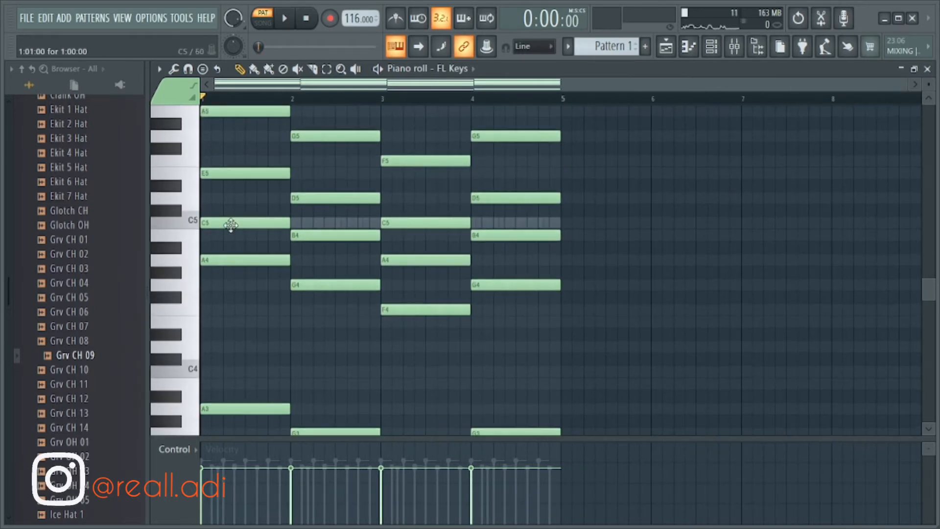
scroll(256, 268, up, 2)
scroll(256, 245, down, 2)
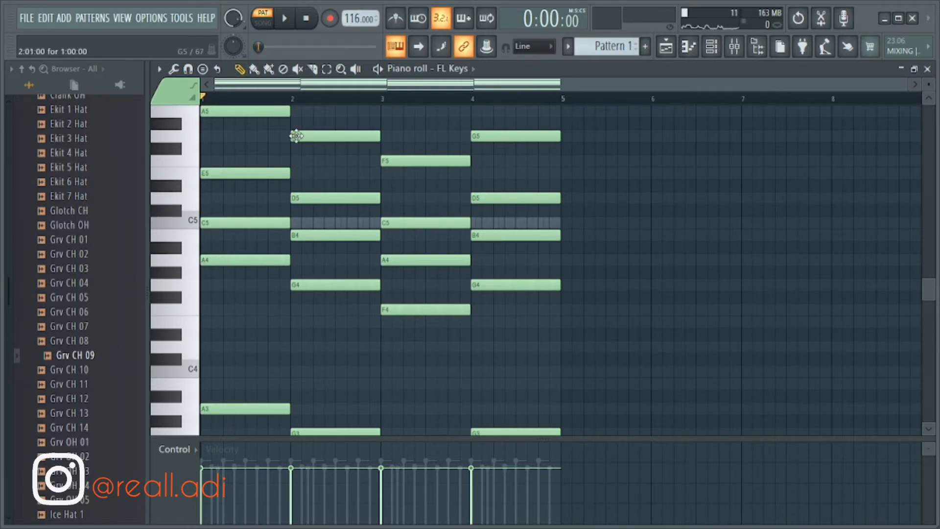
scroll(252, 336, down, 2)
key(space)
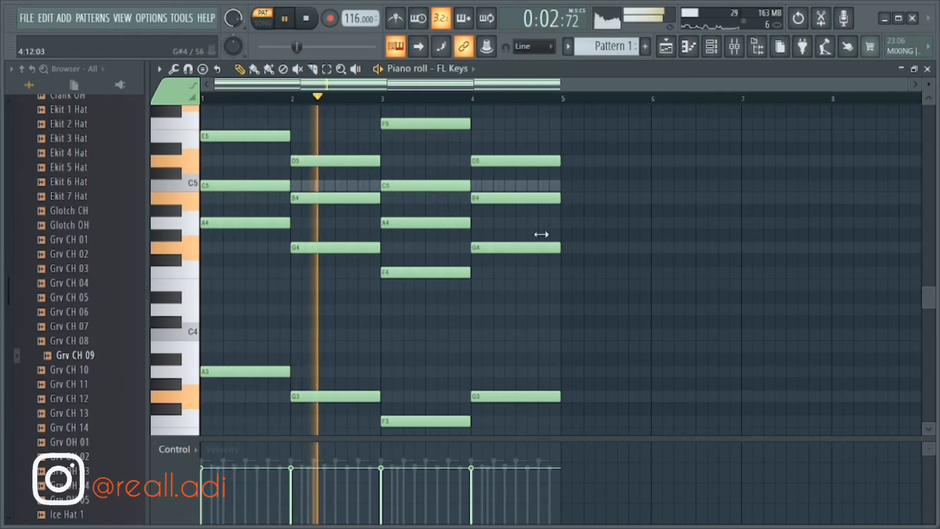
key(space)
Step: Route the Analog bass 1 channel to mixer track 5 and the FL Keys channel to mixer track 6
click(712, 49)
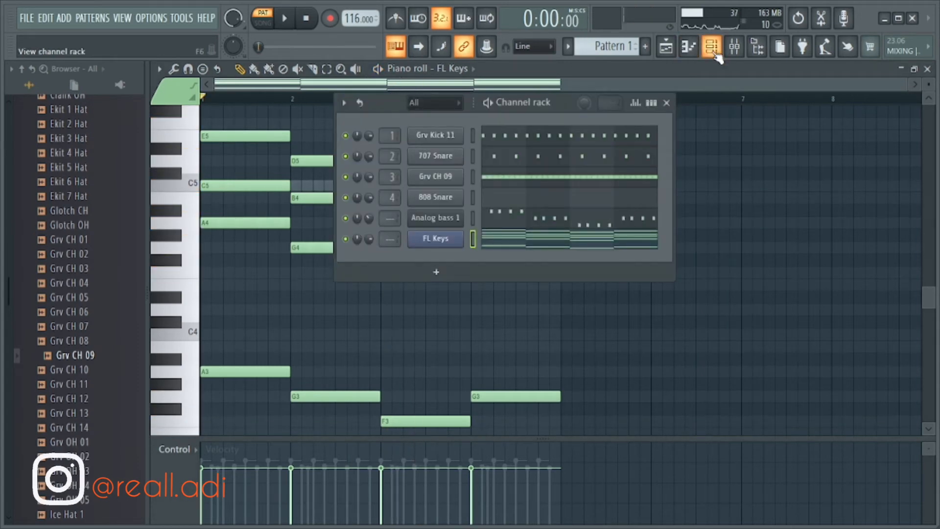
click(445, 225)
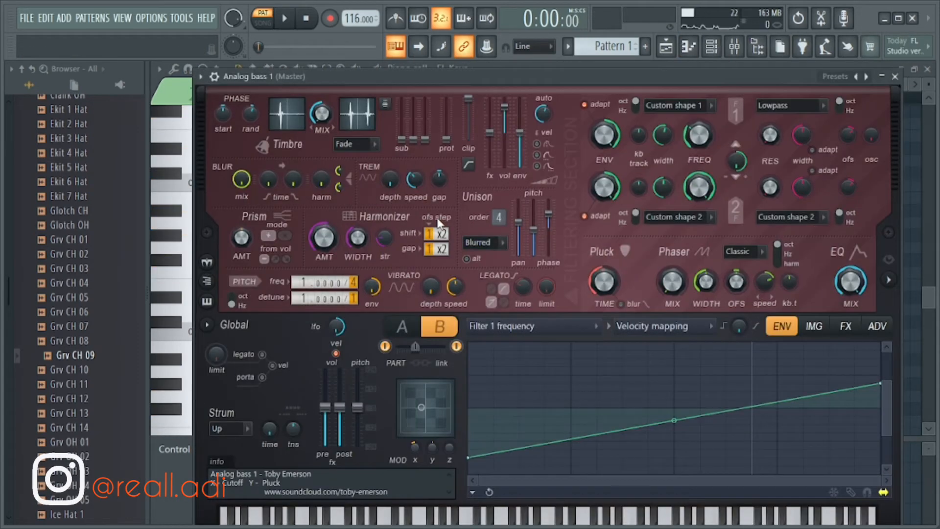
click(215, 78)
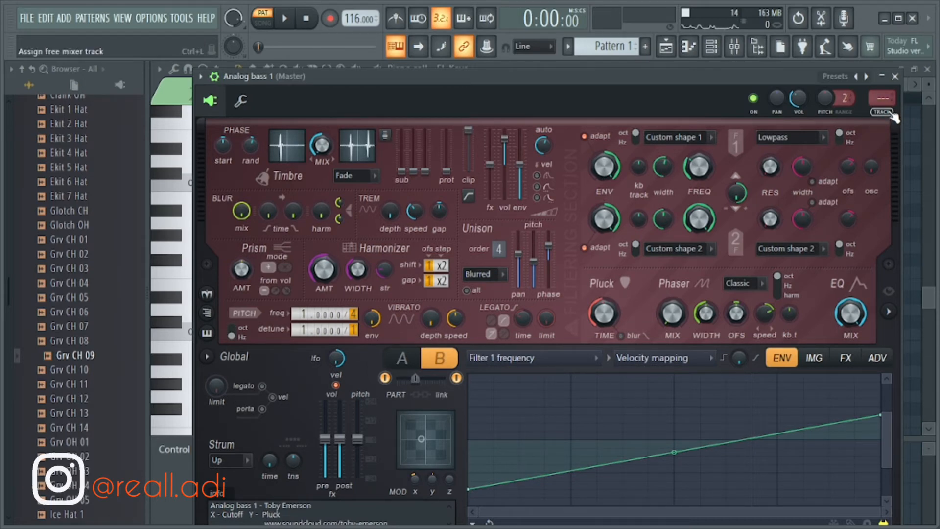
key(ctrl+l)
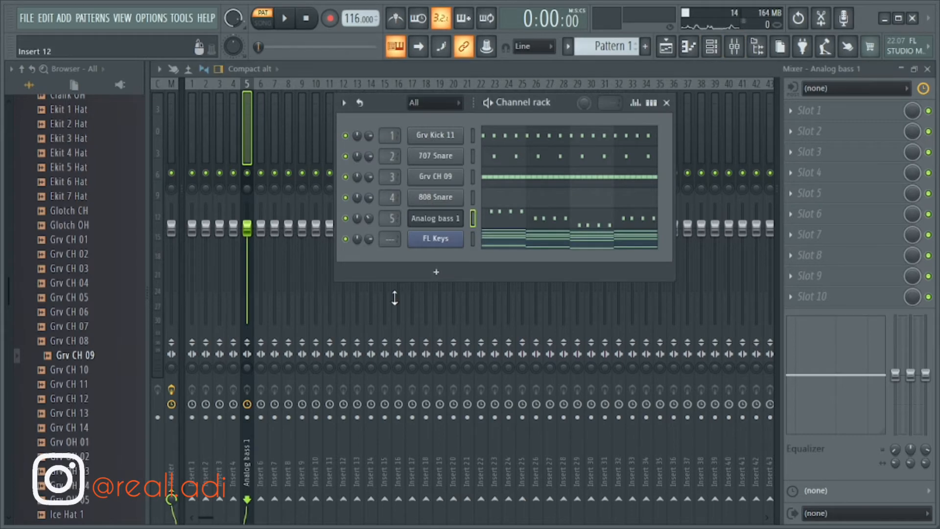
click(434, 247)
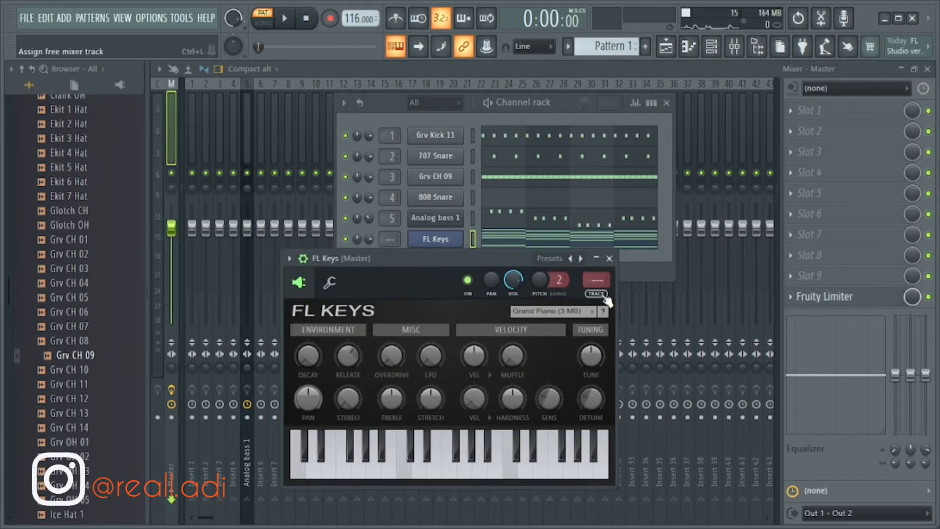
click(597, 281)
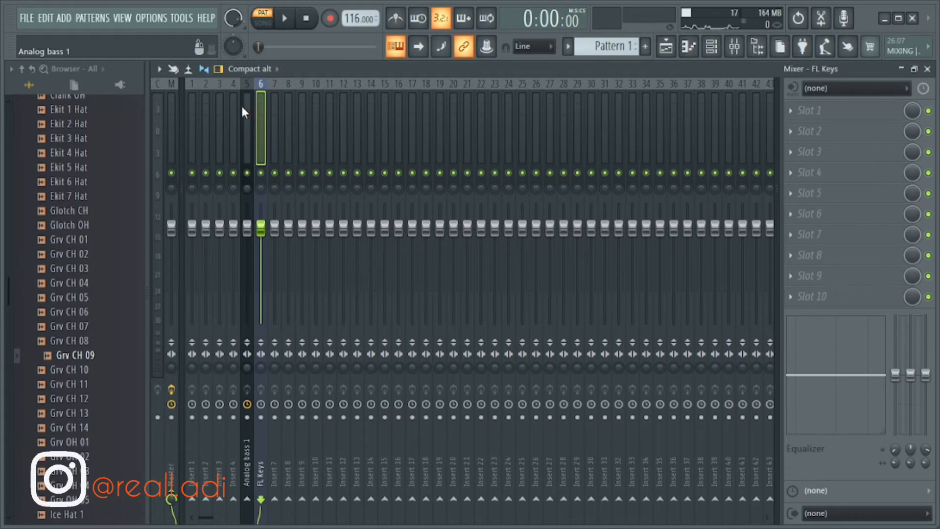
Step: Play the pattern while lowering the FL Keys and Insert 3 faders and slightly lowering the Analog bass 1 fader
key(space)
key(space)
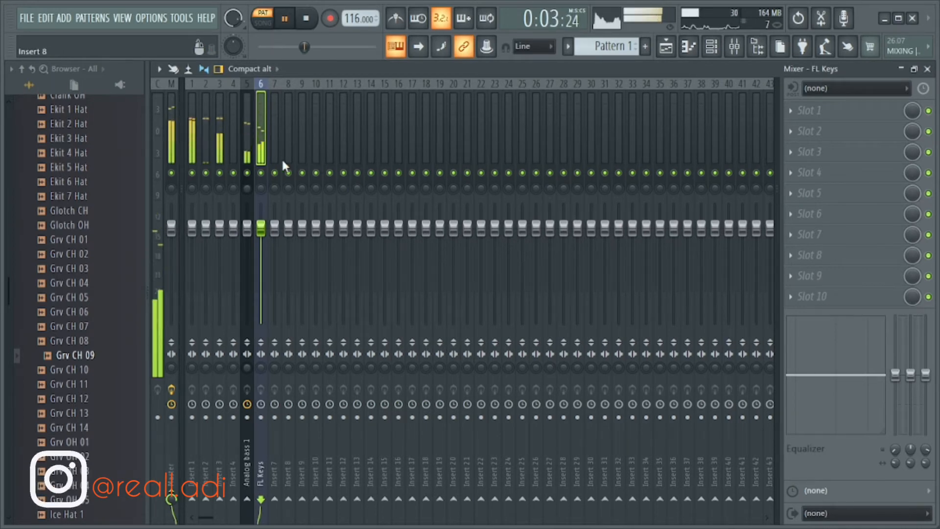
drag(261, 228, 220, 240)
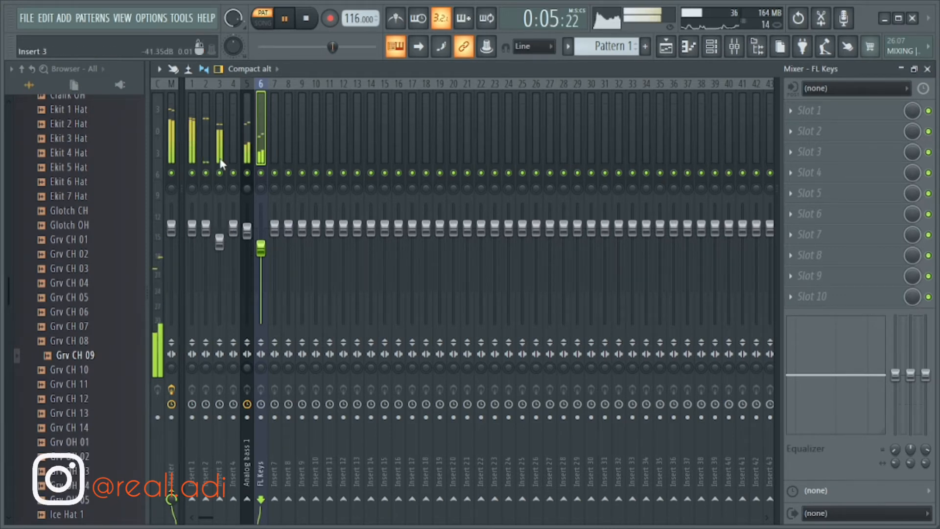
key(space)
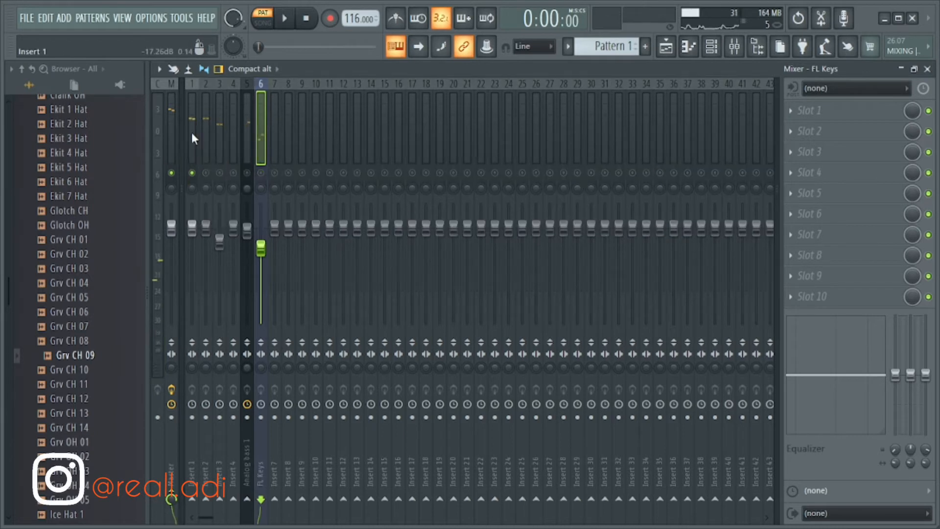
Step: Select the soloed Insert 1 mixer track, browse the effect plugins for its first slot, and play the pattern
click(192, 133)
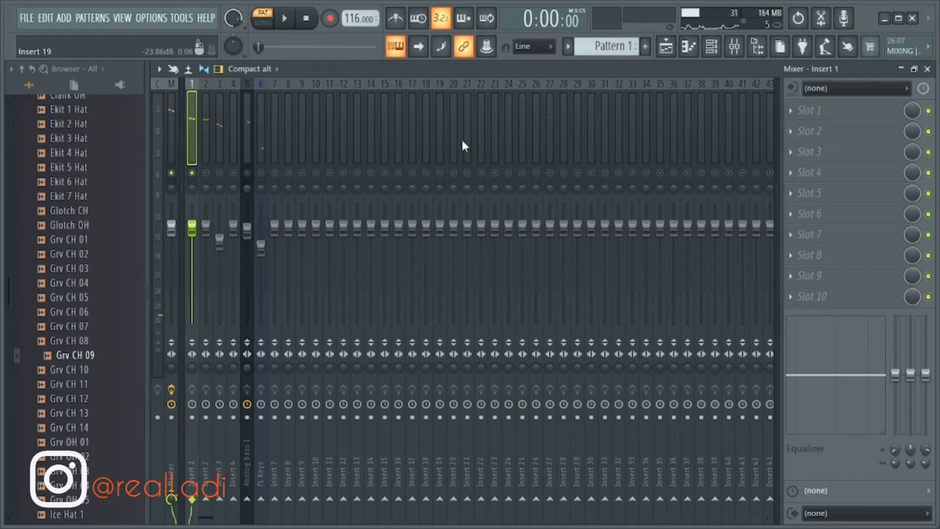
click(852, 117)
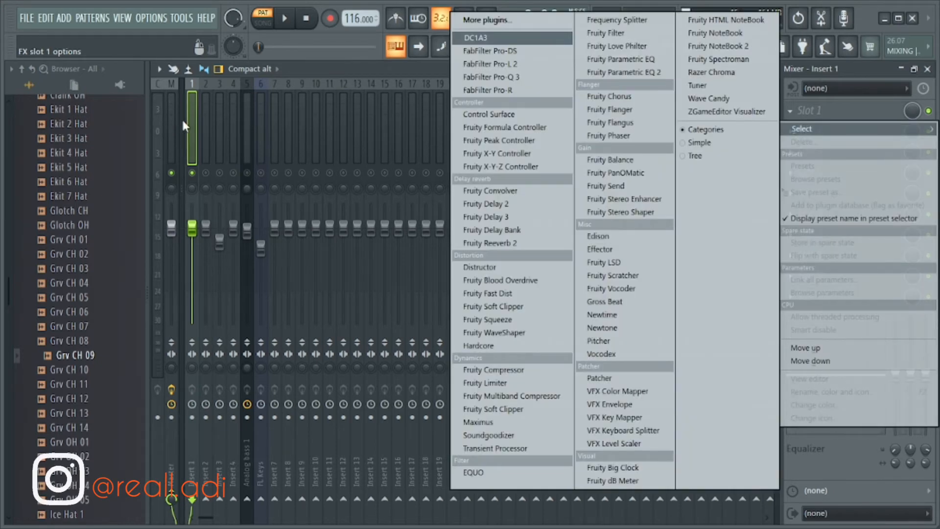
click(194, 139)
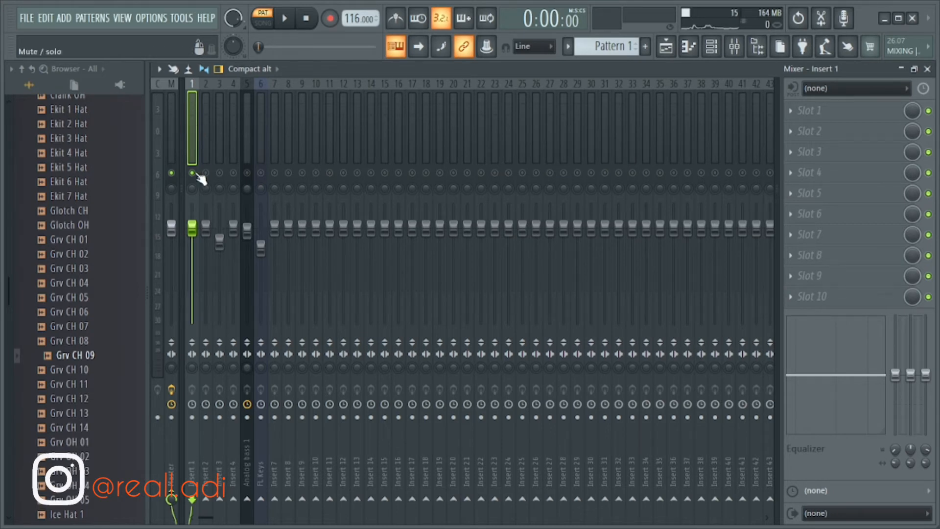
key(space)
key(space)
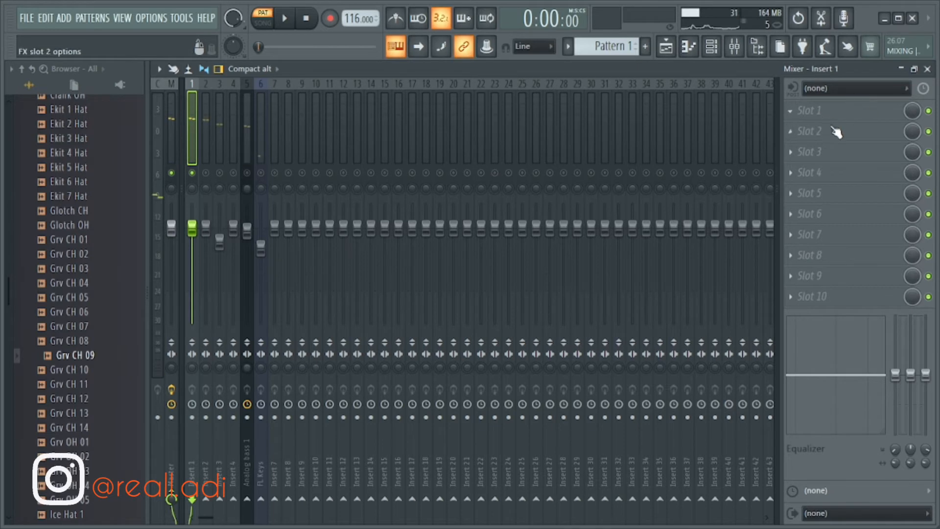
Step: Load Fruity Parametric EQ 2 into Insert 1's first effect slot, continue past the version warning, and try moving band 1
click(821, 106)
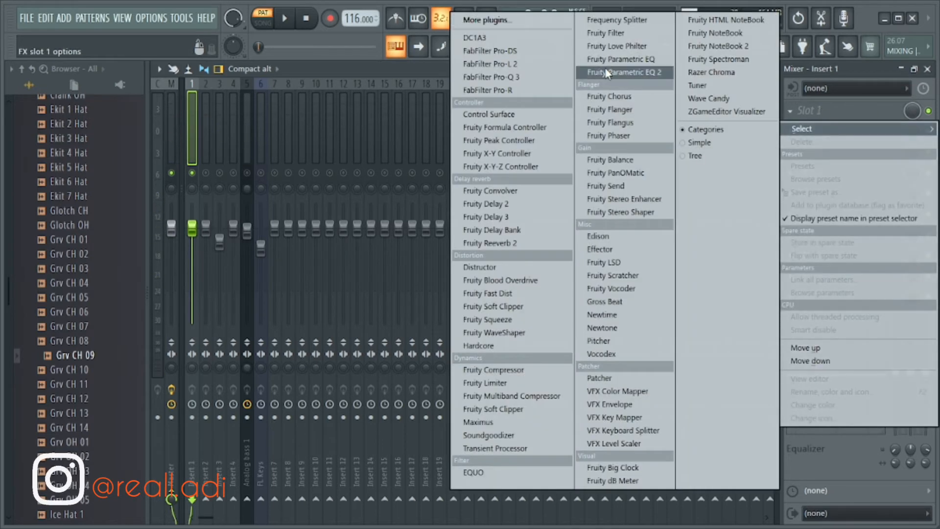
click(653, 72)
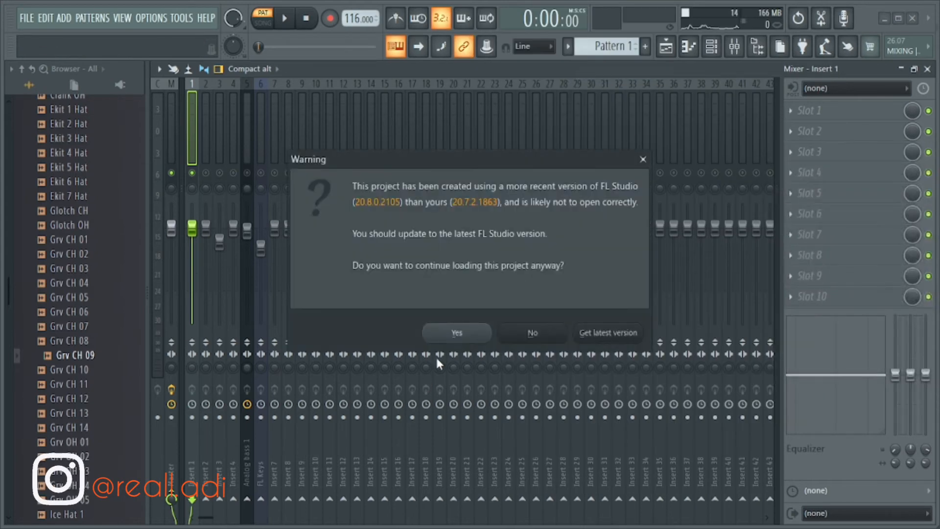
click(452, 333)
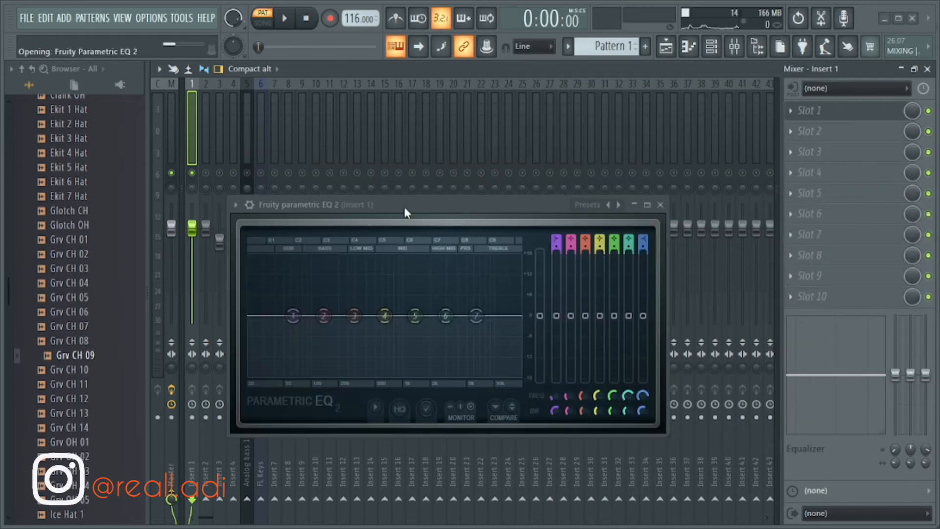
drag(404, 206, 391, 125)
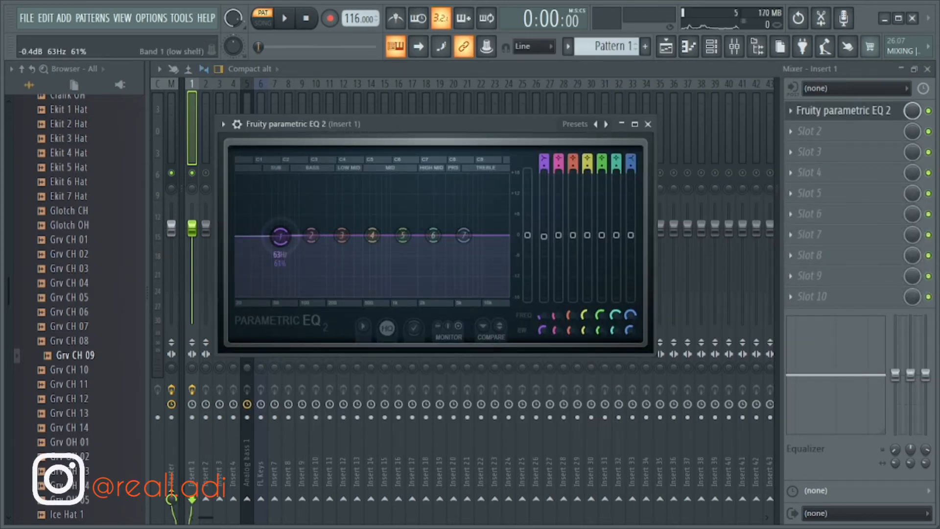
drag(280, 235, 343, 235)
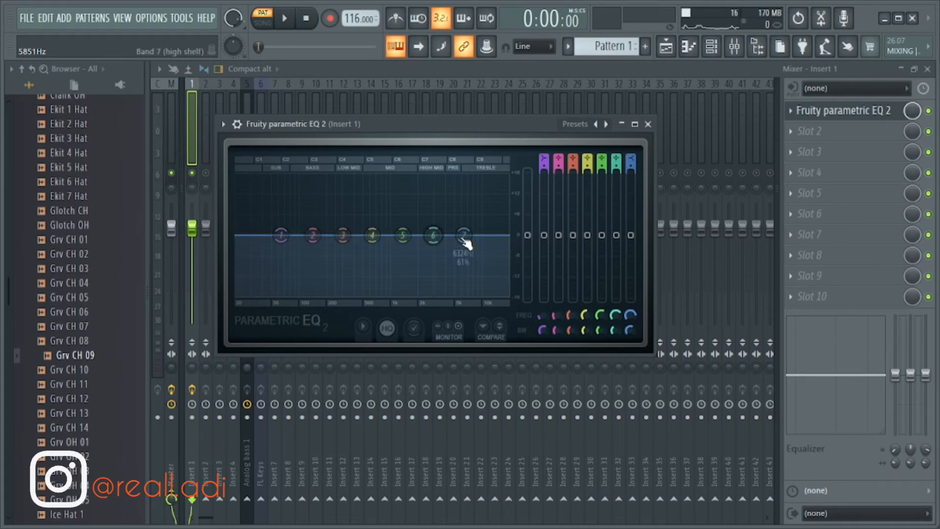
Step: Set EQ band 1 to a high-pass filter with Steep 8 order and lower its cutoff frequency
right_click(277, 237)
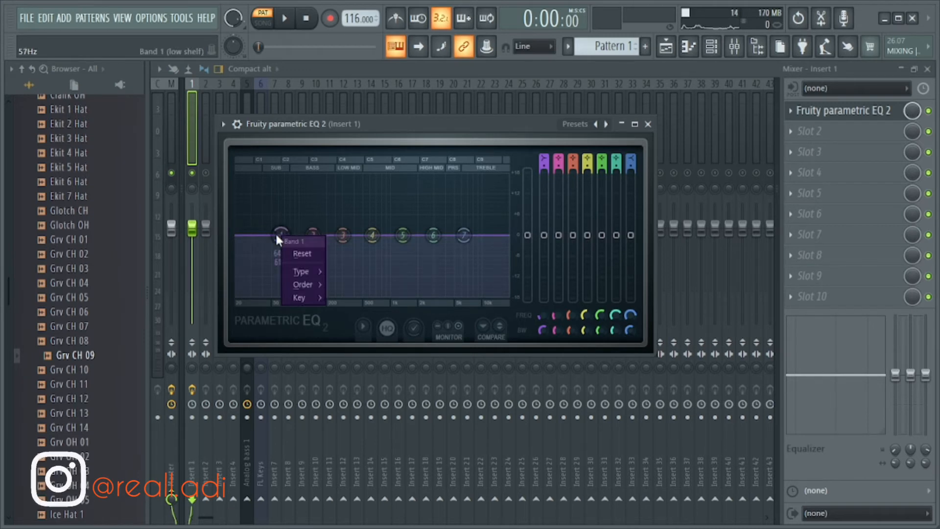
mouse_move(292, 283)
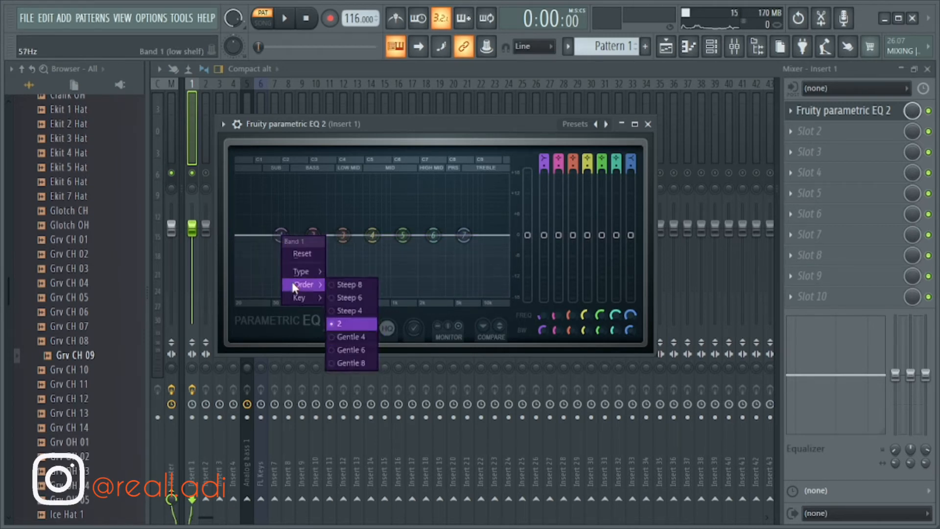
click(345, 286)
right_click(280, 238)
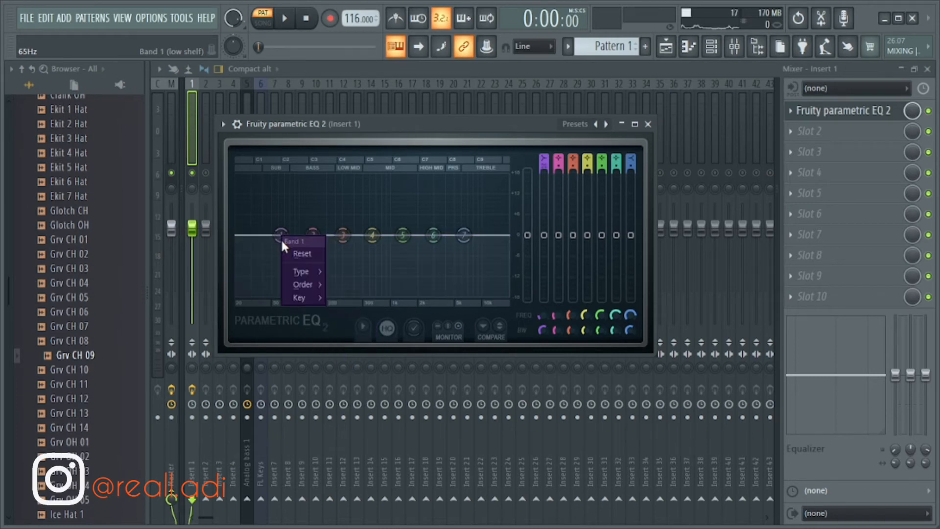
mouse_move(300, 273)
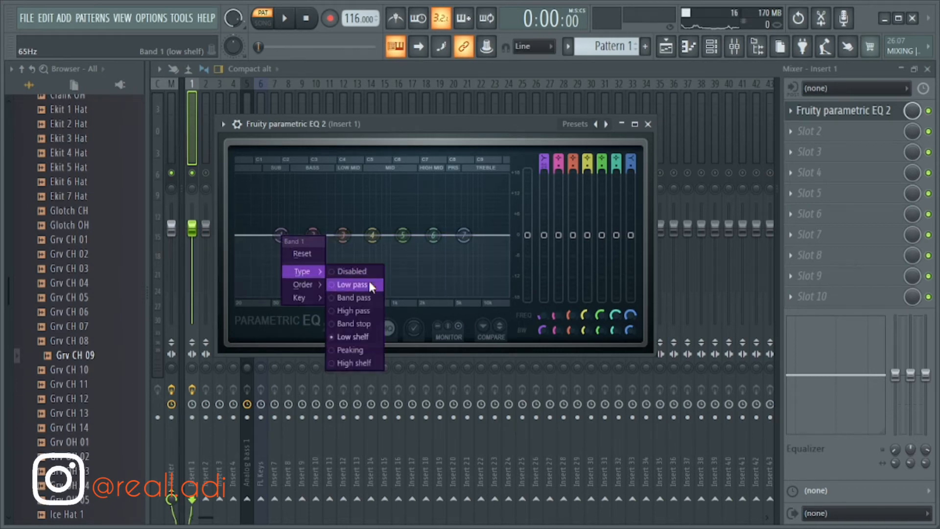
click(342, 312)
drag(282, 236, 269, 235)
Step: Play the pattern while slightly cutting EQ band 5 and boosting band 7 by about 1.1 dB near 6490 Hz
key(space)
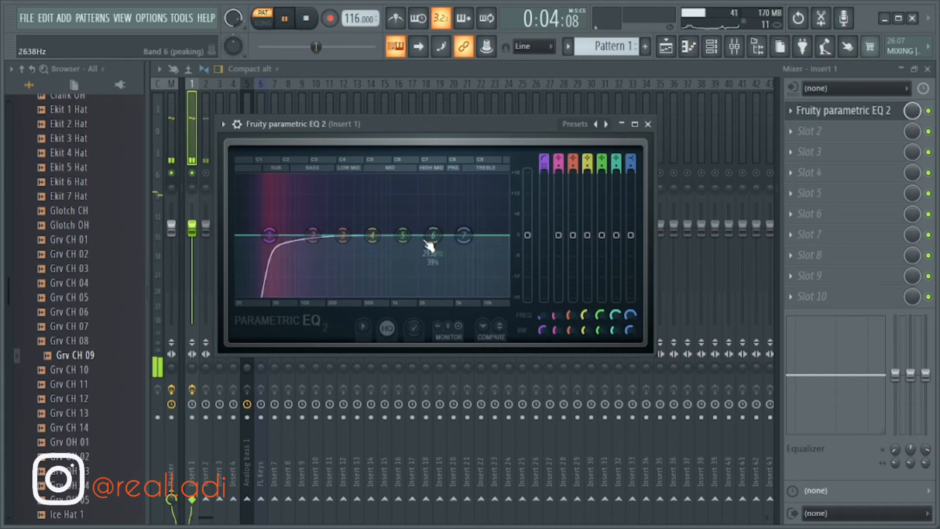
drag(403, 236, 410, 248)
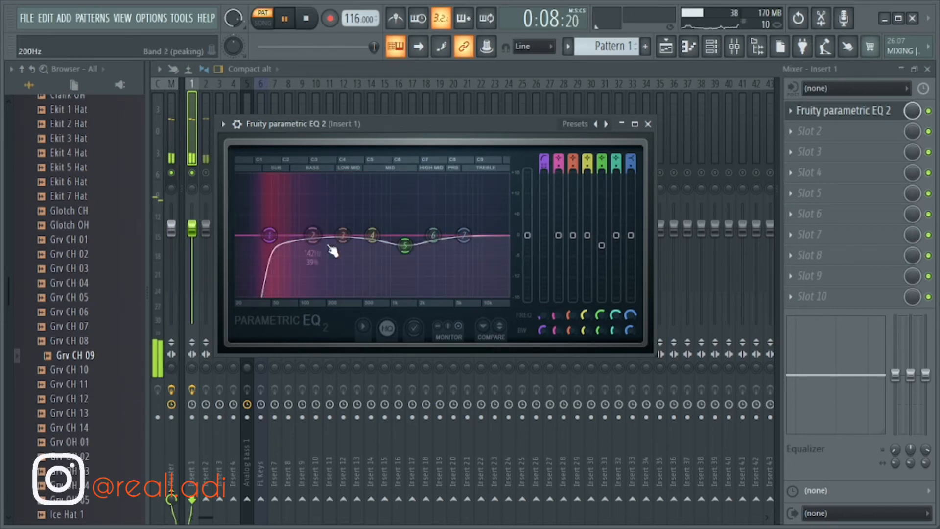
drag(464, 235, 464, 232)
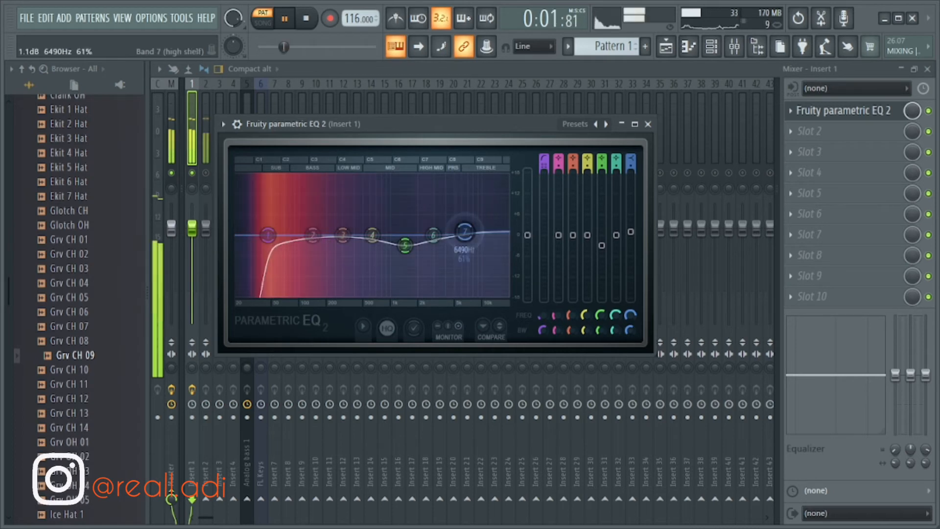
Step: Adjust the band 1 high-pass filter to a cutoff of about 43 Hz and a bandwidth of about 55%
mouse_move(268, 235)
mouse_down()
mouse_move(239, 235)
mouse_move(253, 236)
mouse_up()
scroll(253, 235, down, 10)
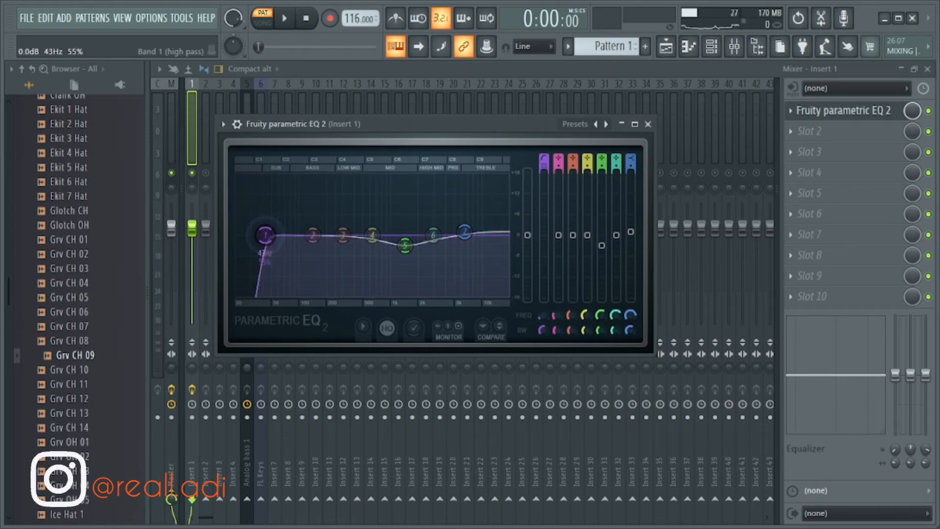
drag(266, 235, 265, 235)
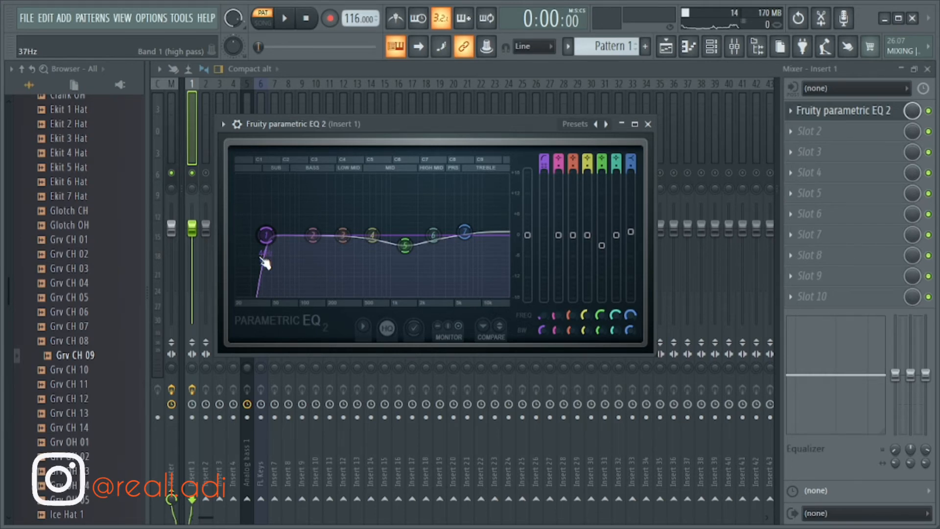
Step: Play the pattern while slightly boosting EQ band 2 and cutting band 5 to about -5.2 dB at 1253 Hz
key(space)
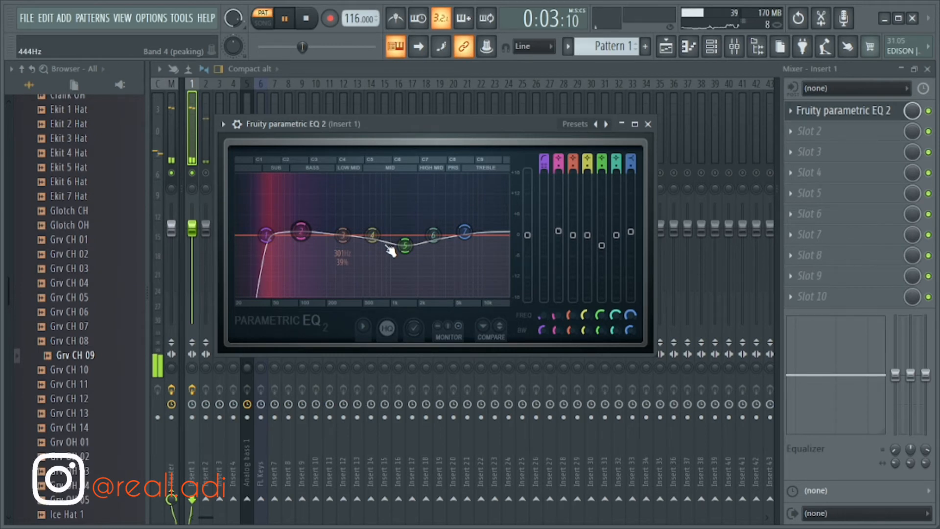
drag(391, 251, 397, 257)
key(space)
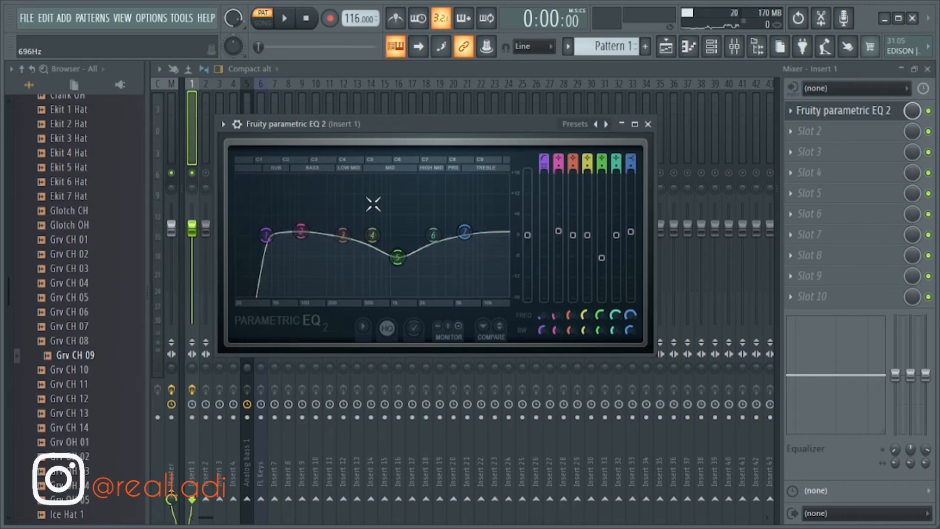
drag(398, 256, 399, 253)
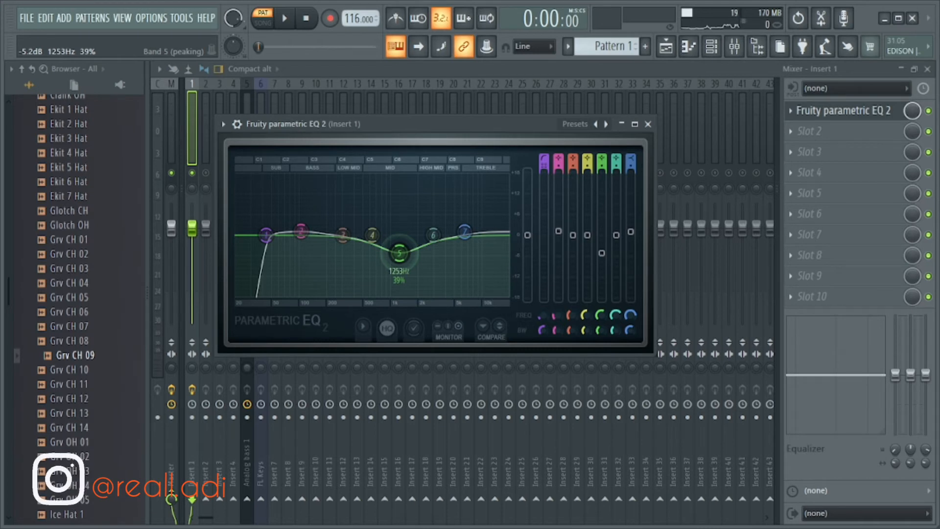
Step: Load Fruity Parametric EQ 2 on Insert 2 and raise its band 1 high-pass cutoff to just below band 2 during playback
click(625, 72)
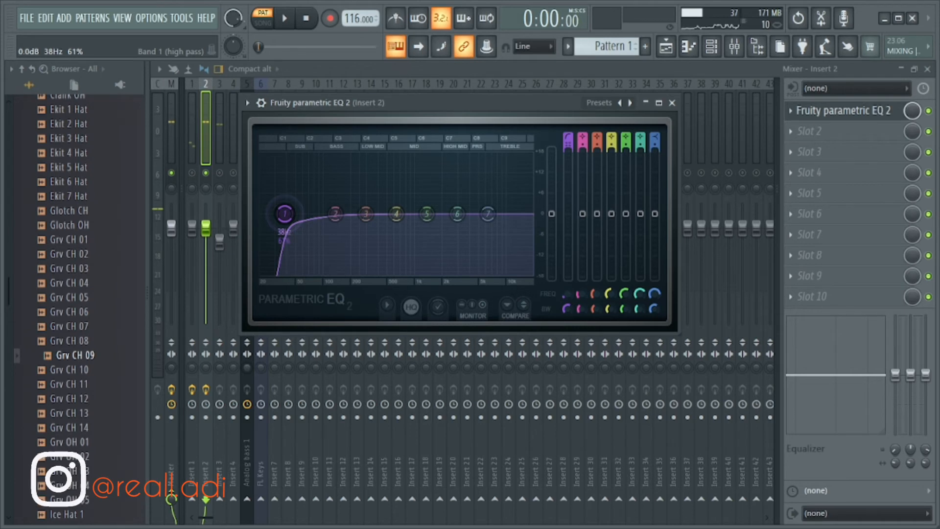
key(space)
drag(284, 214, 290, 213)
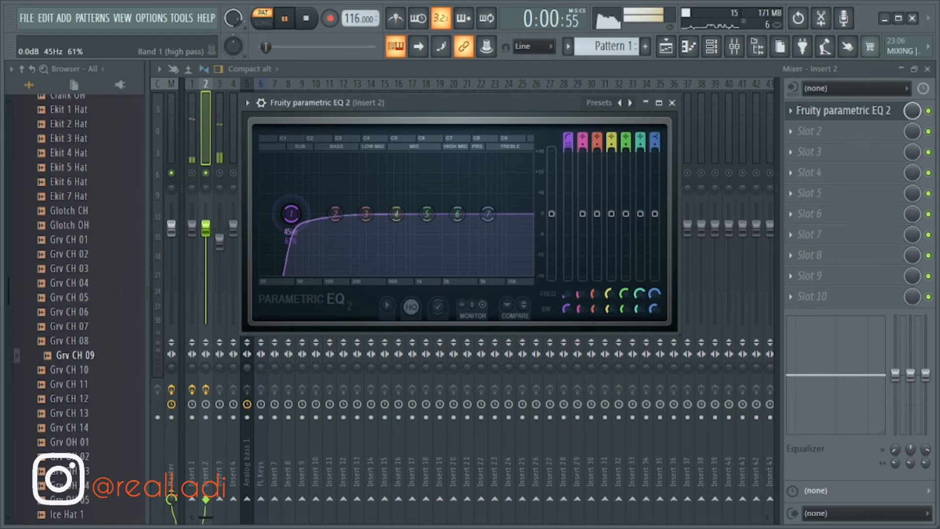
drag(291, 214, 326, 214)
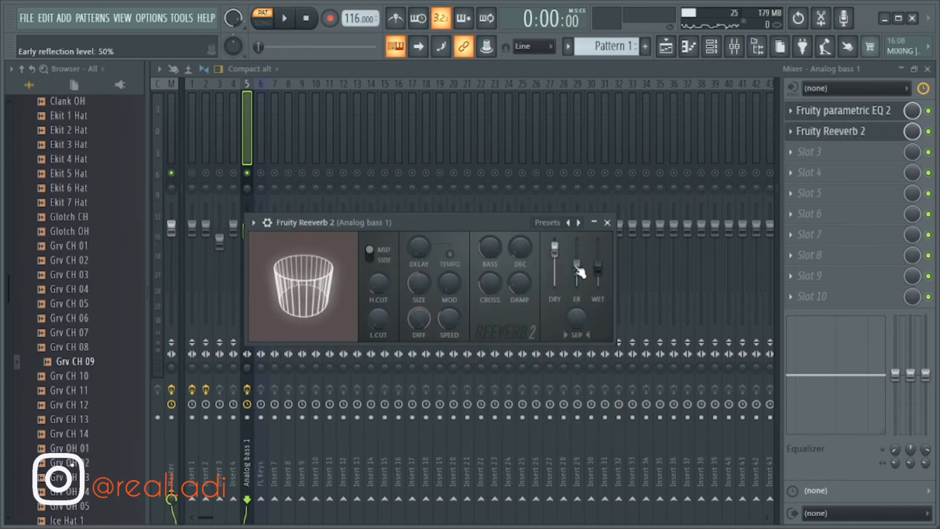
Step: Lower the early reflection level of Fruity Reeverb 2 on the Analog bass 1 track, and show the playlist
drag(578, 269, 578, 282)
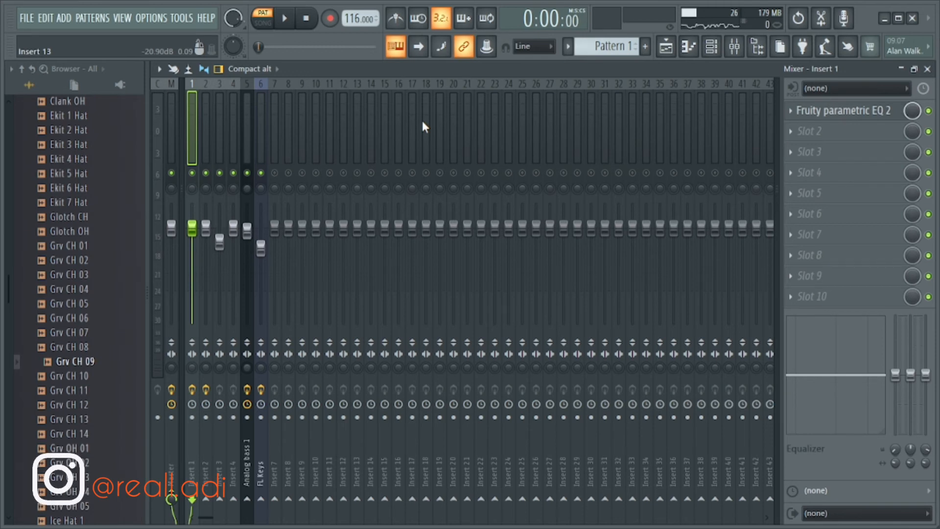
key(F5)
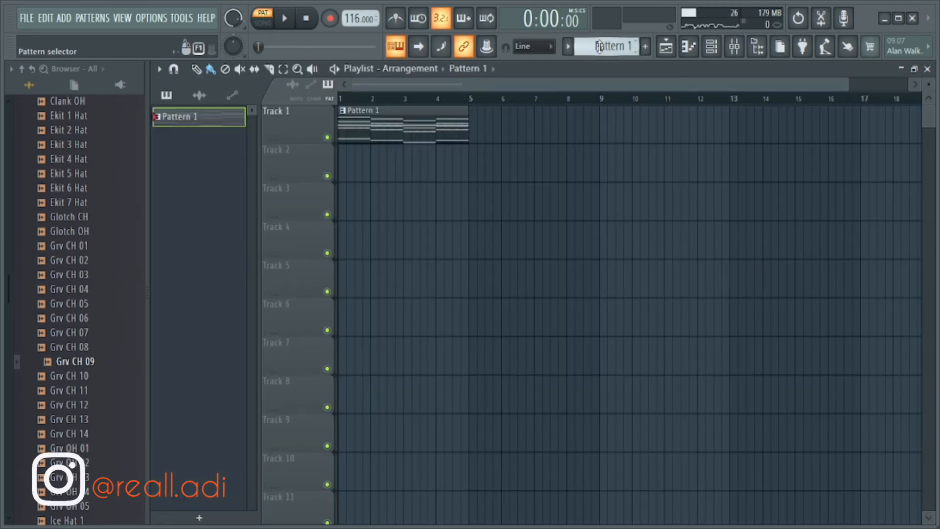